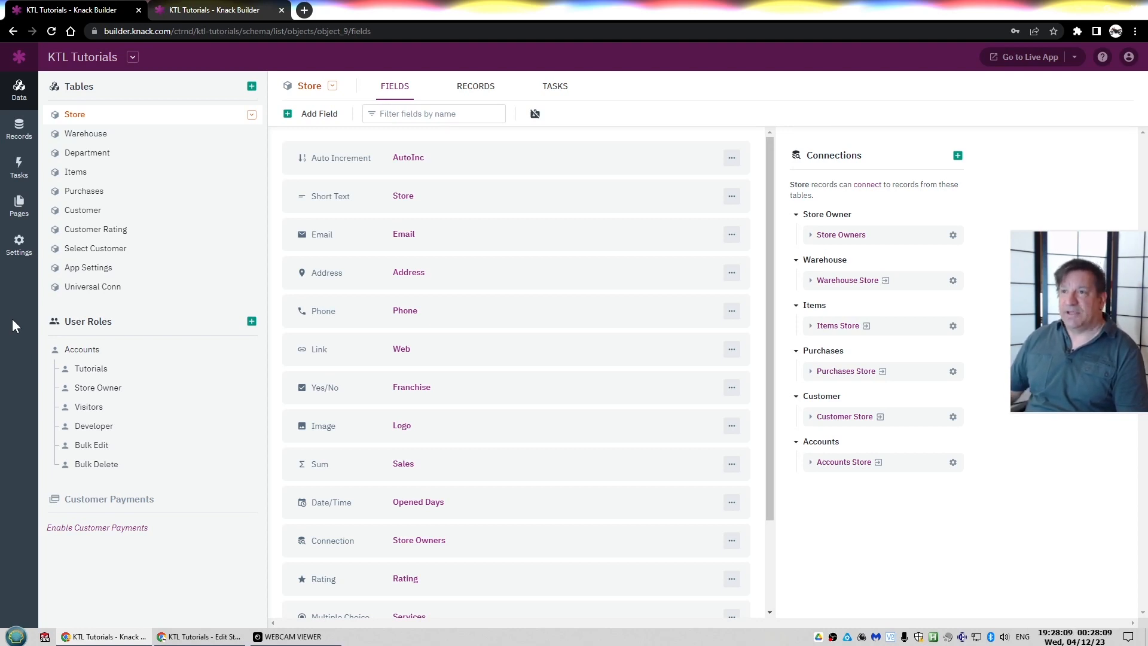
Inspect the edit settings of the Store table's Store text field and Store Owners connection field
click(396, 199)
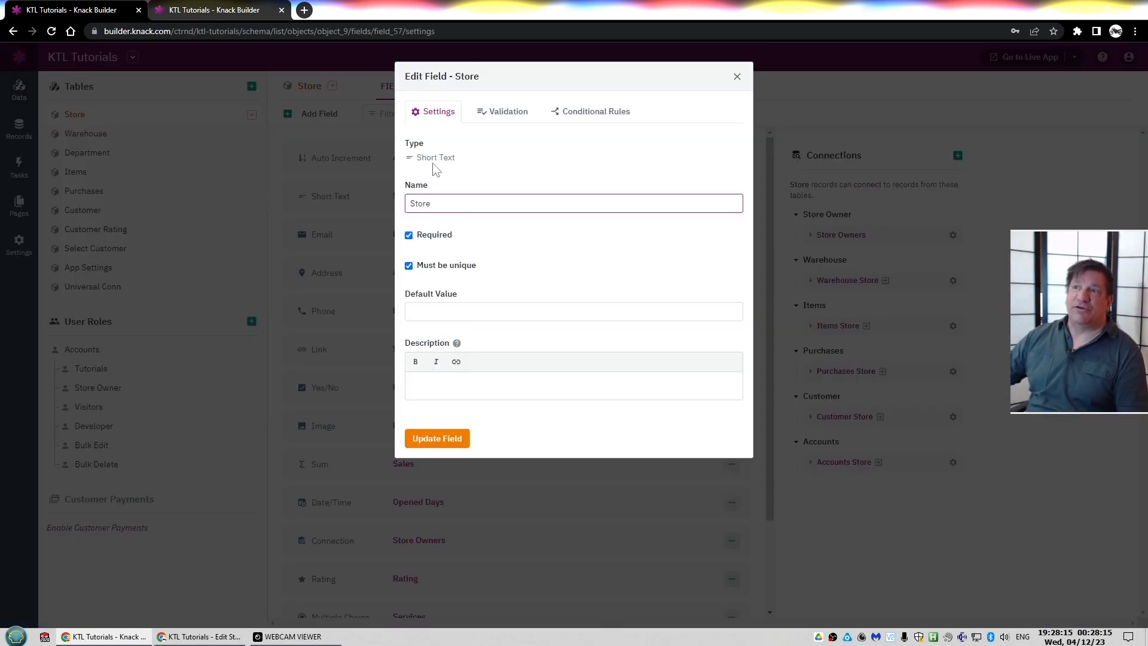
click(738, 78)
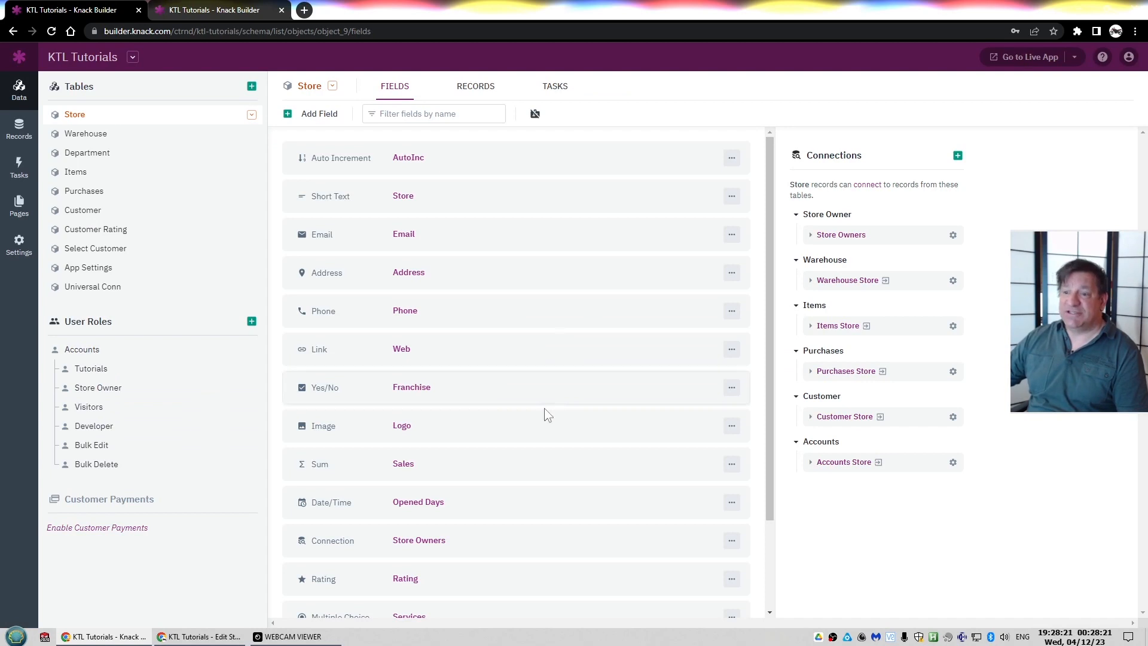
click(425, 541)
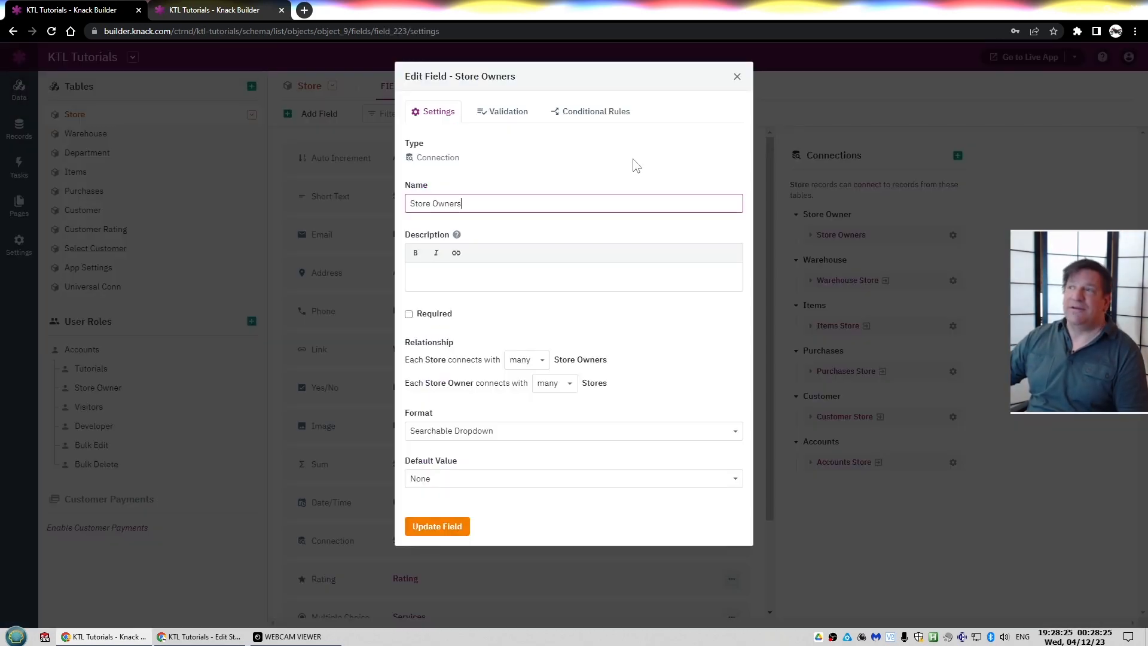
click(737, 76)
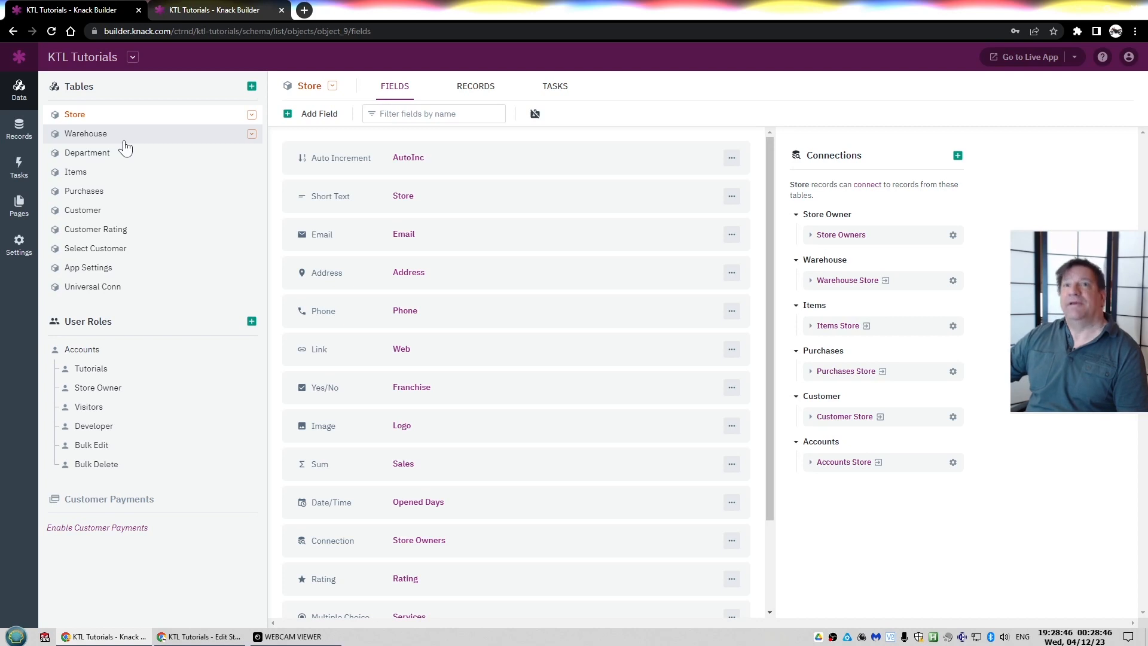
Review the Store table's settings and the Store field's required and unique options again
click(332, 85)
click(339, 105)
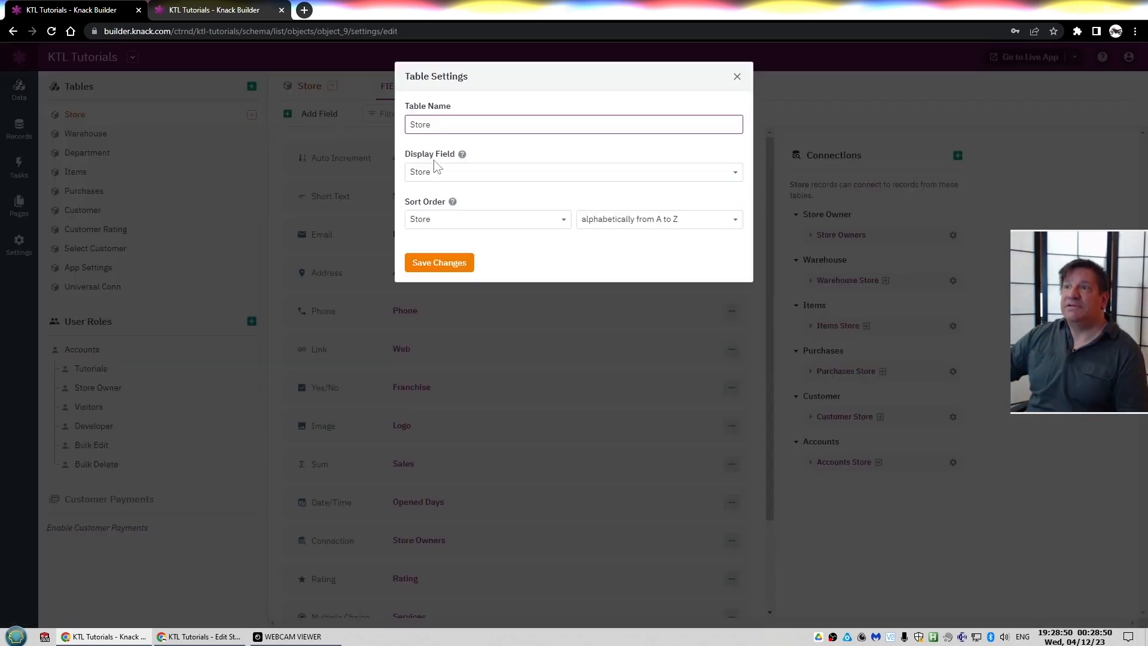
click(344, 205)
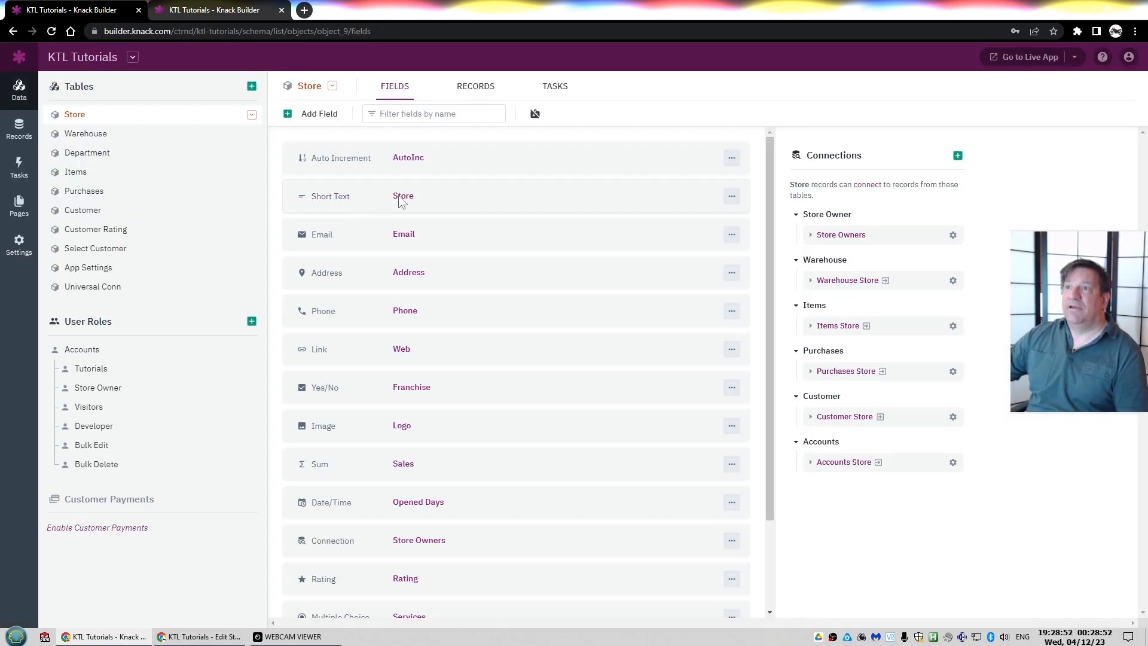
click(396, 197)
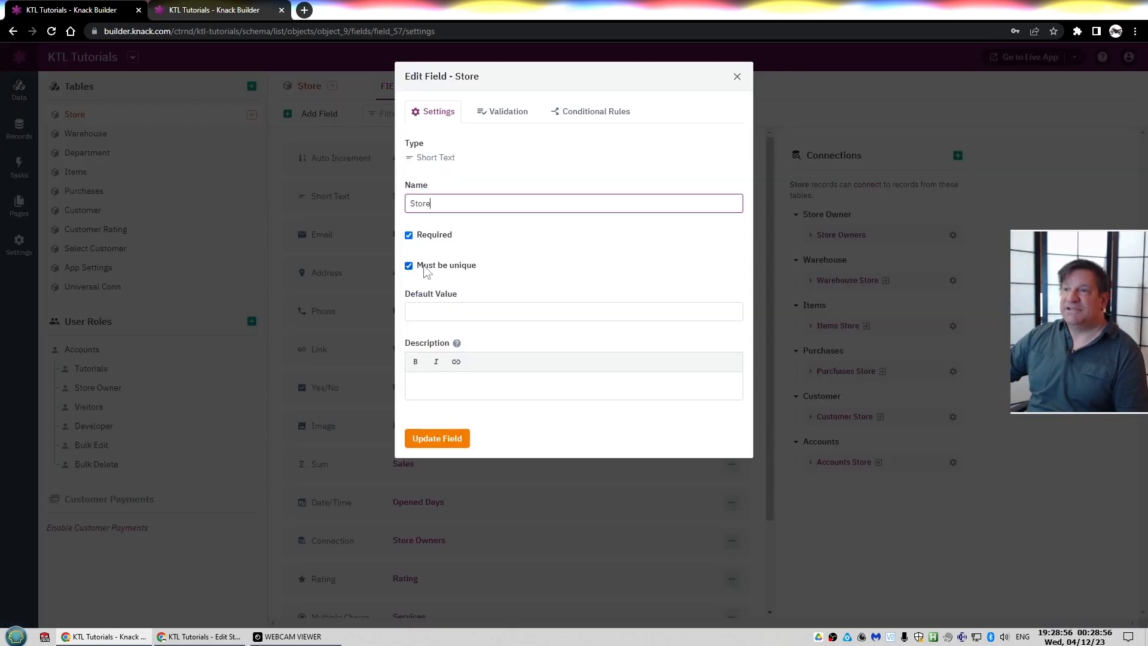
click(737, 76)
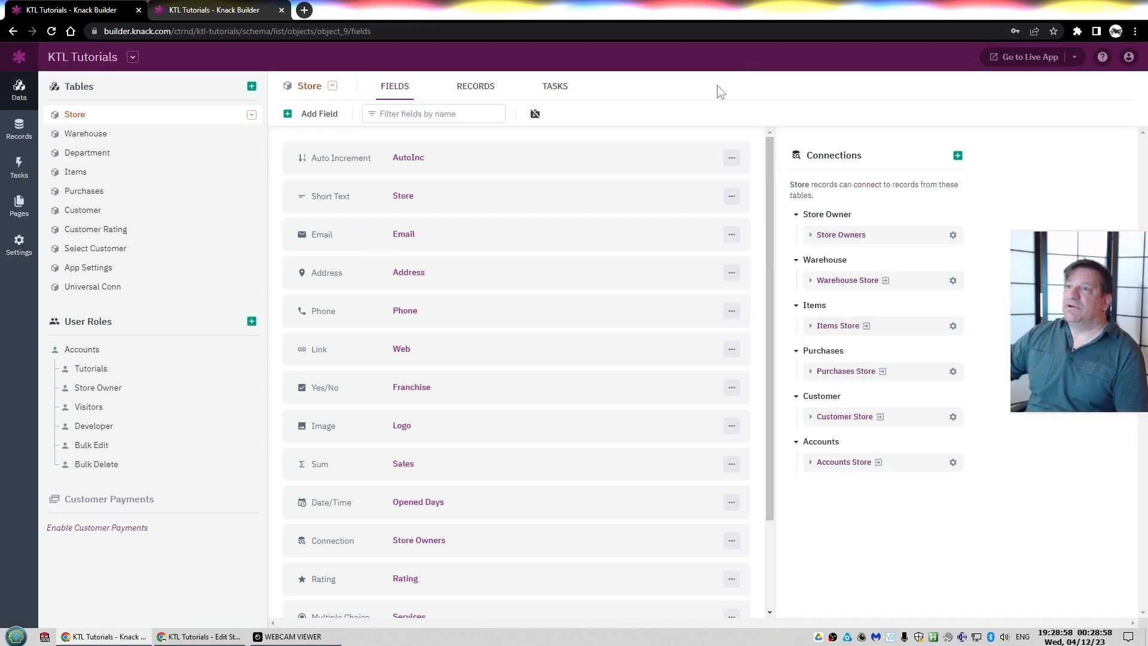
Inspect the Warehouse table's Store connection field and sort the Warehouse records by Store
click(120, 142)
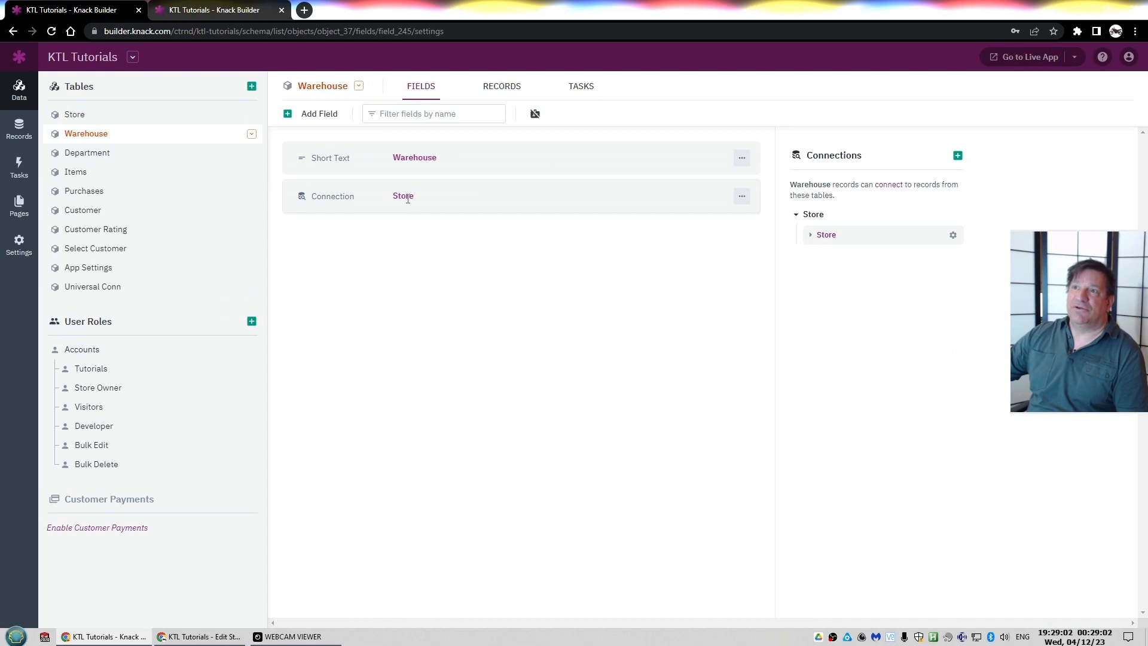
click(407, 198)
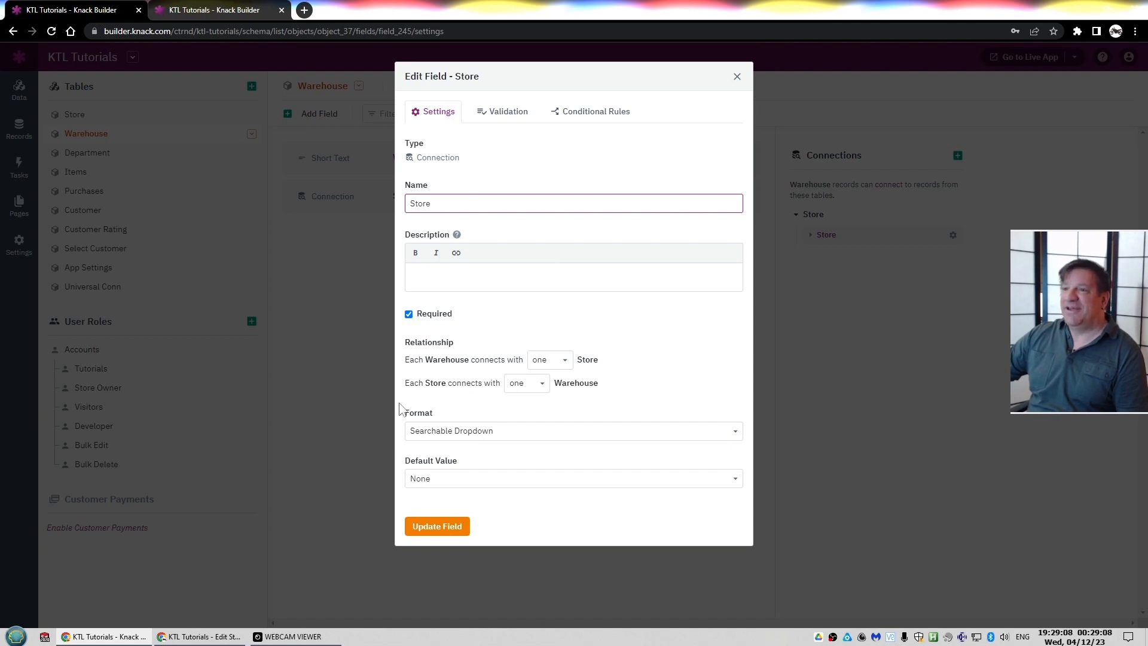
click(361, 388)
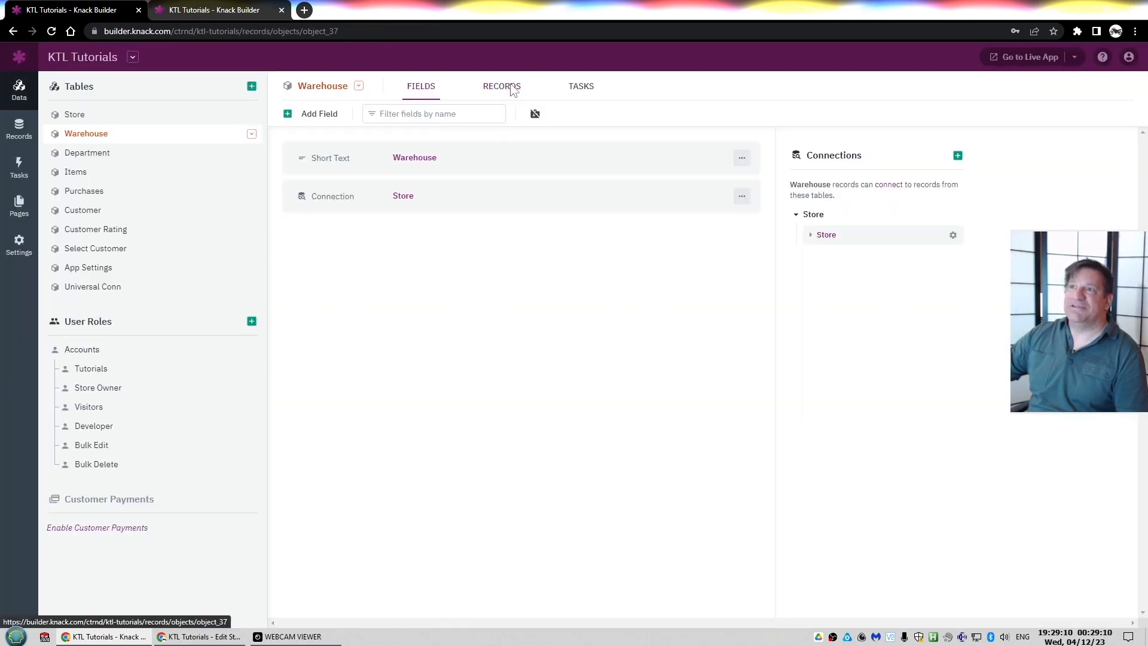
click(511, 85)
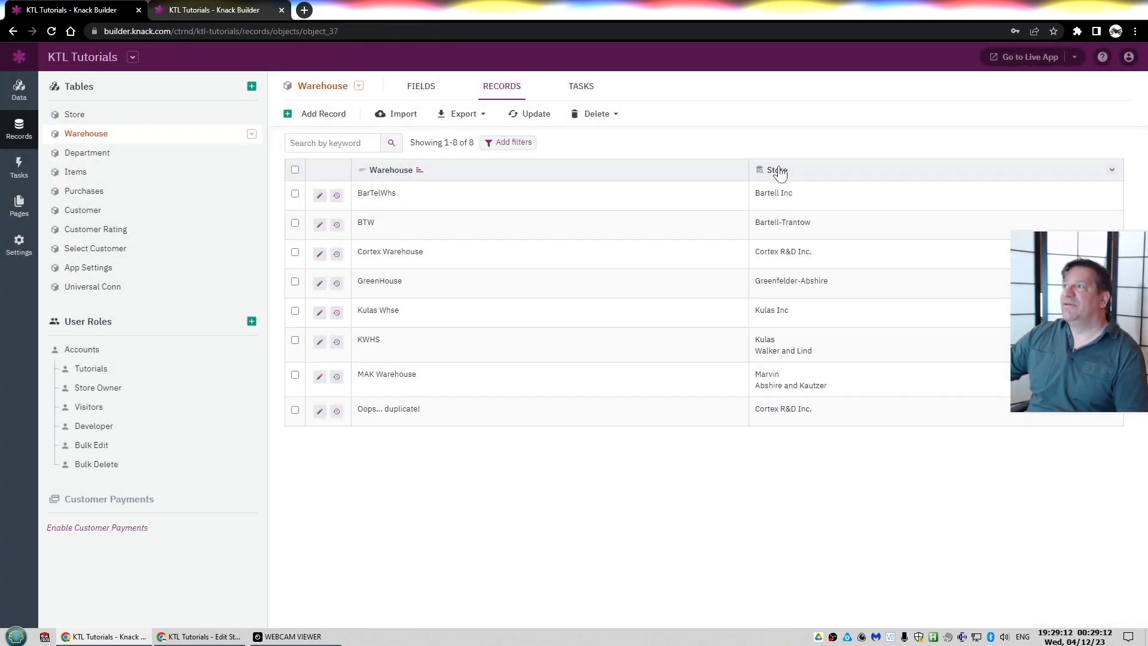
click(776, 170)
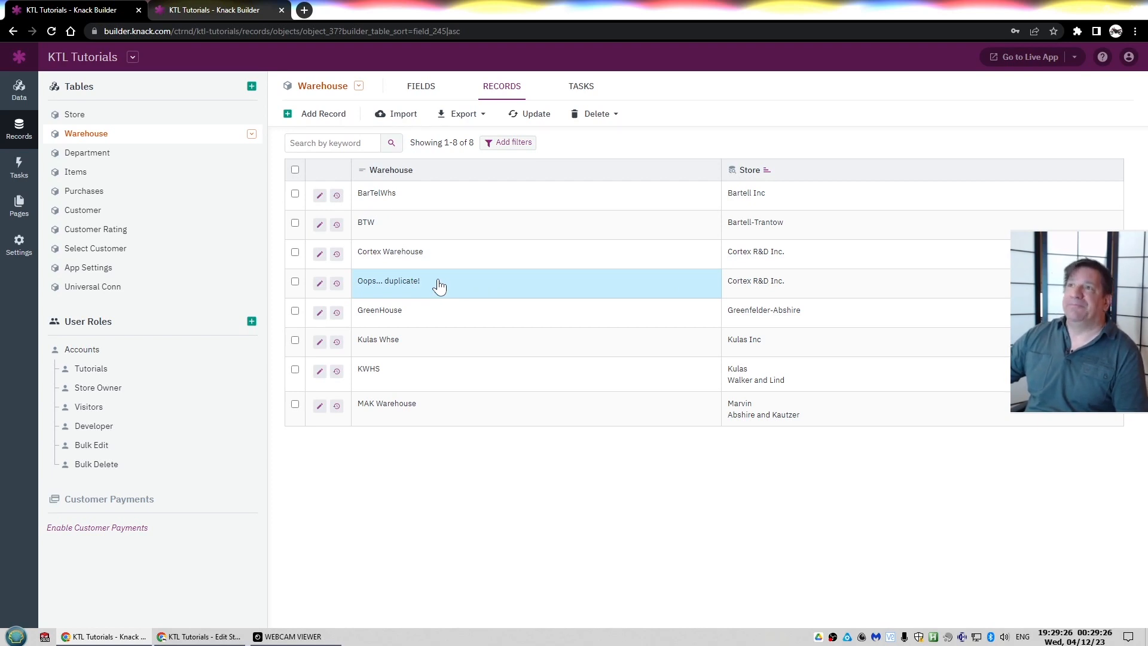
Add _uvc to the Store table's Store field description and update the field
click(73, 115)
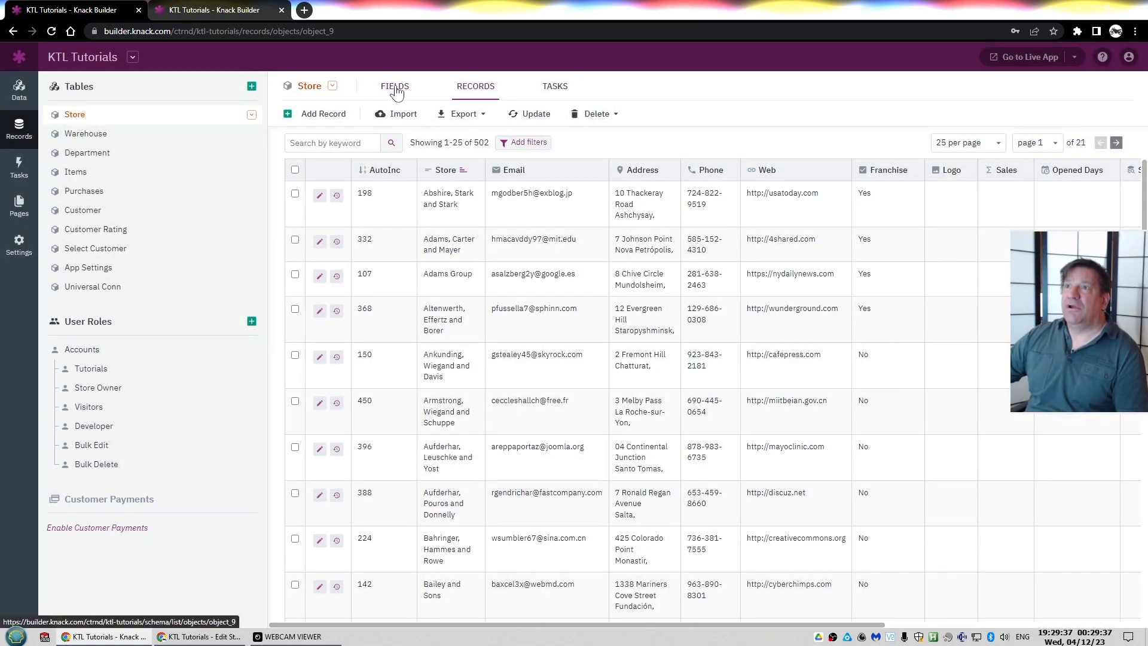
click(395, 90)
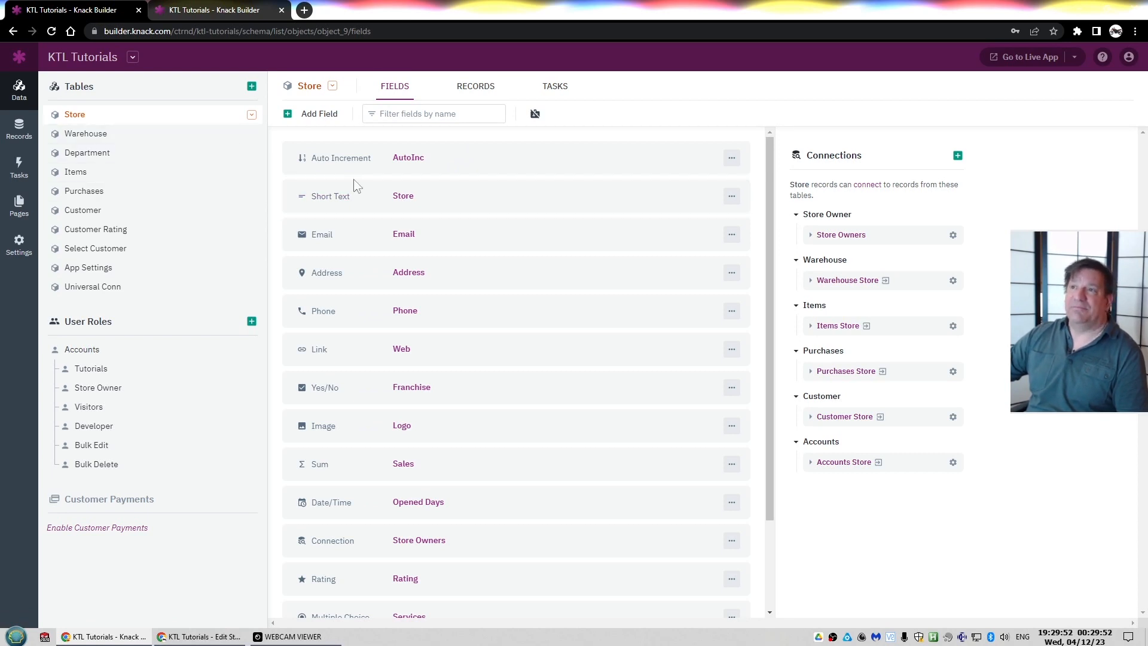
click(404, 198)
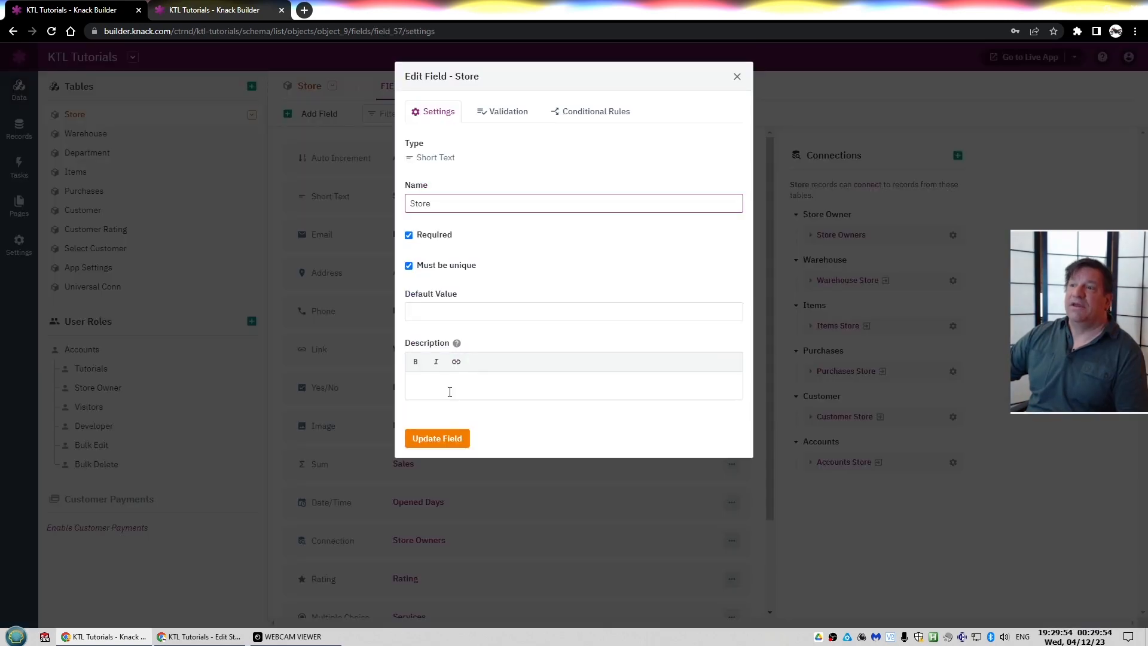
click(450, 392)
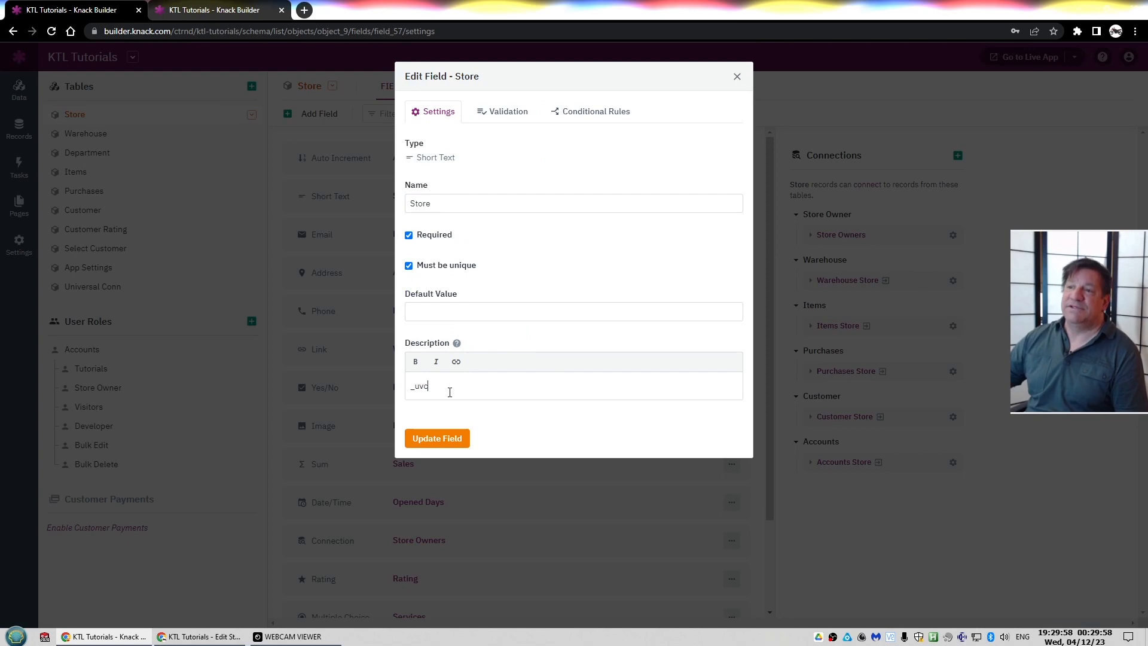
click(448, 440)
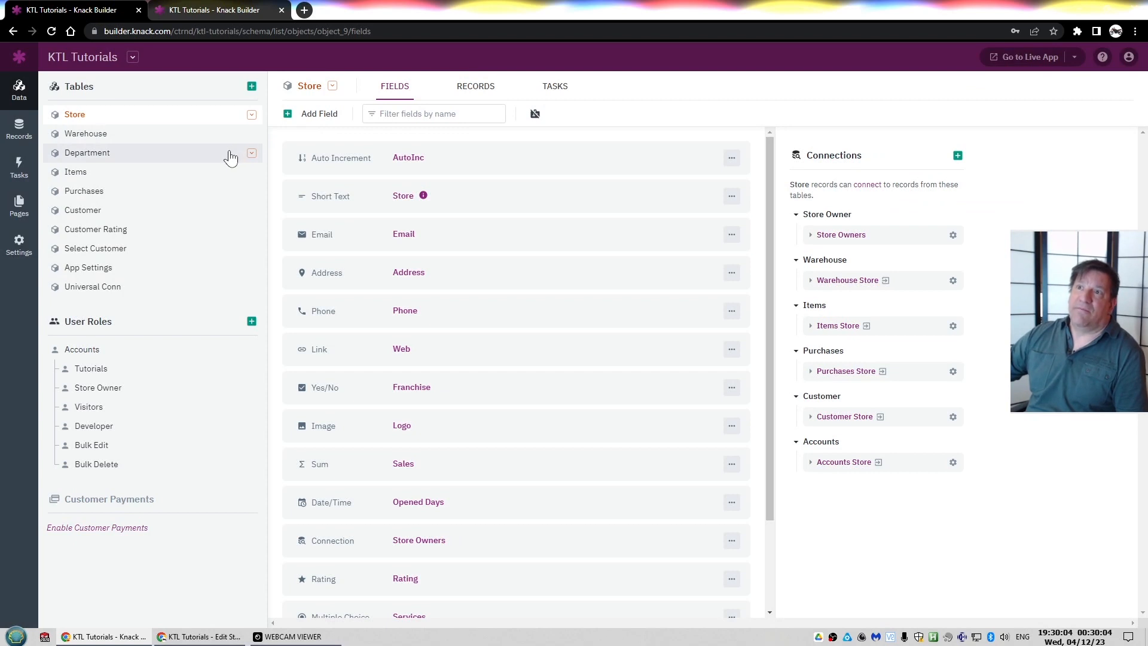
Switch to the Edit Store page and examine the Add Warehouse form's title and description settings
key(alt+Tab)
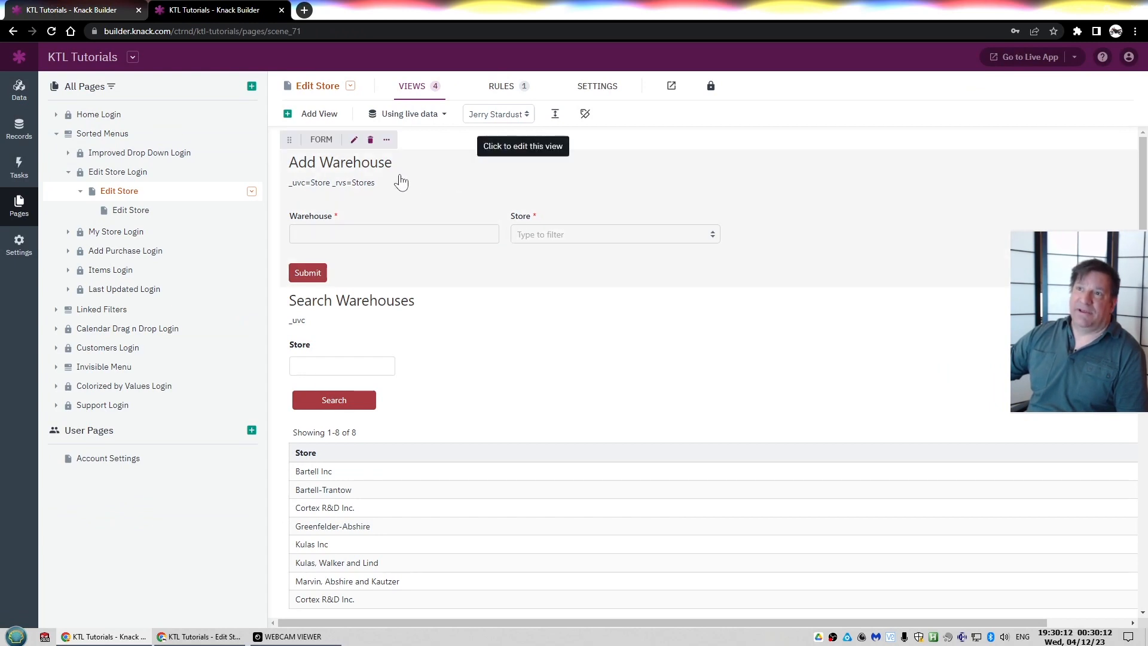
click(315, 189)
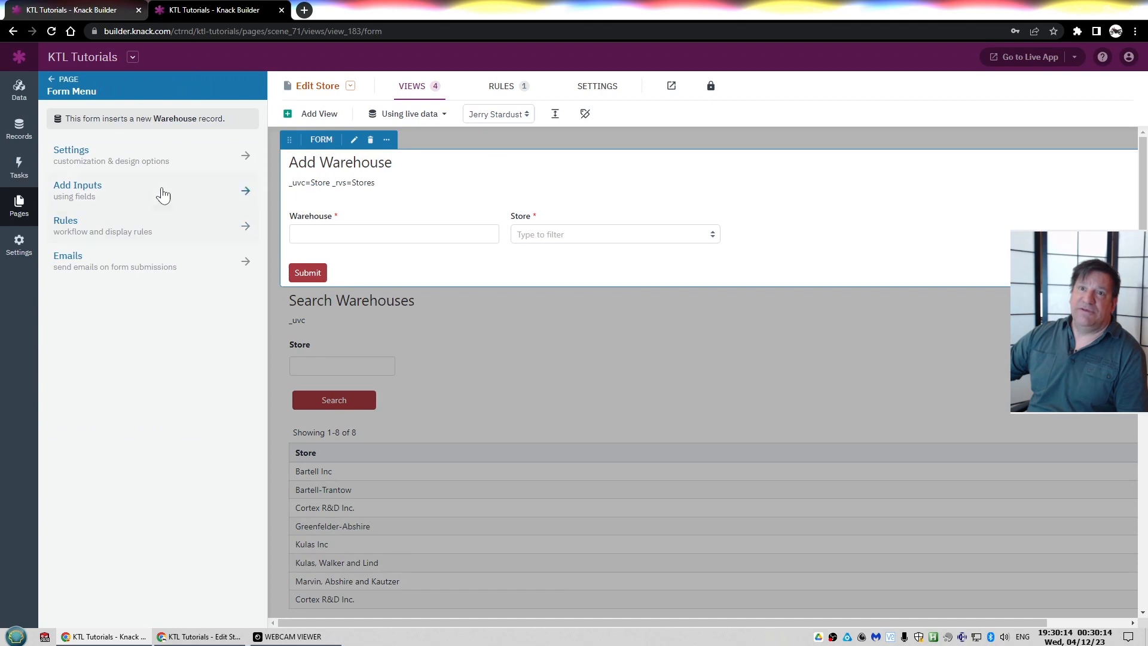
click(67, 151)
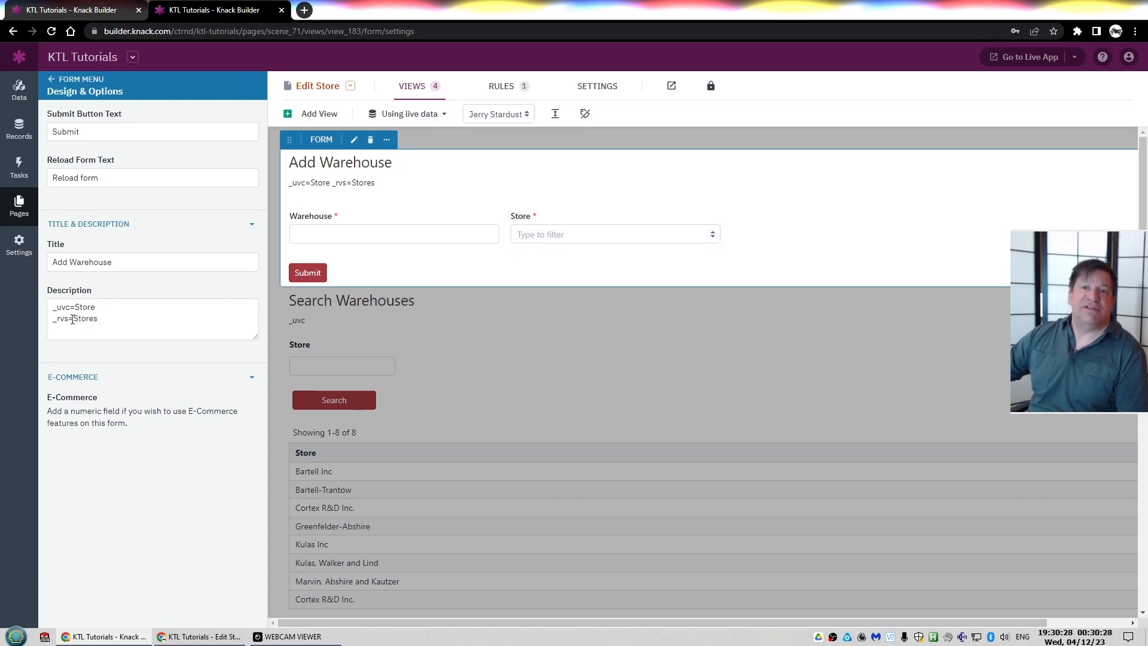
scroll(339, 361, down, 6)
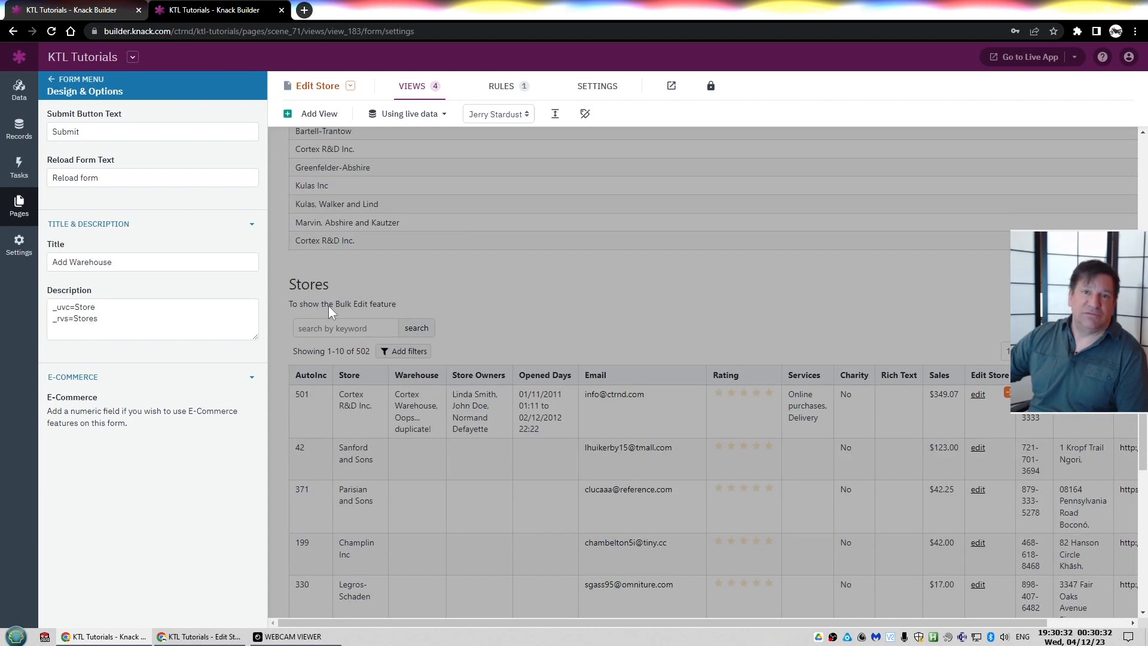
scroll(342, 302, up, 6)
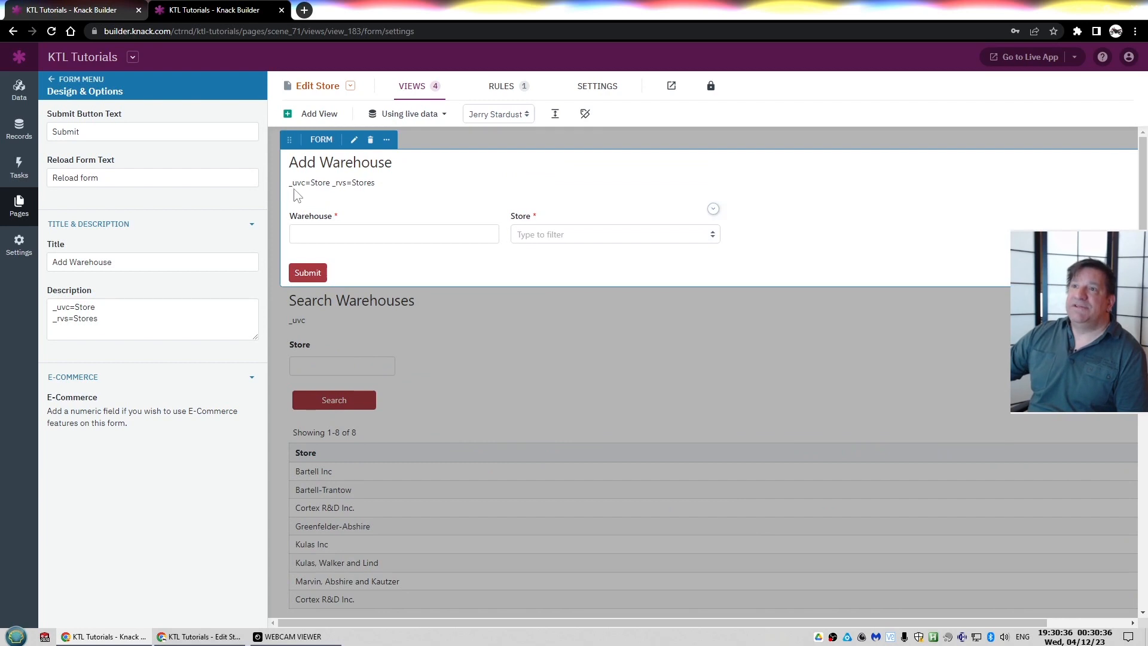
click(417, 87)
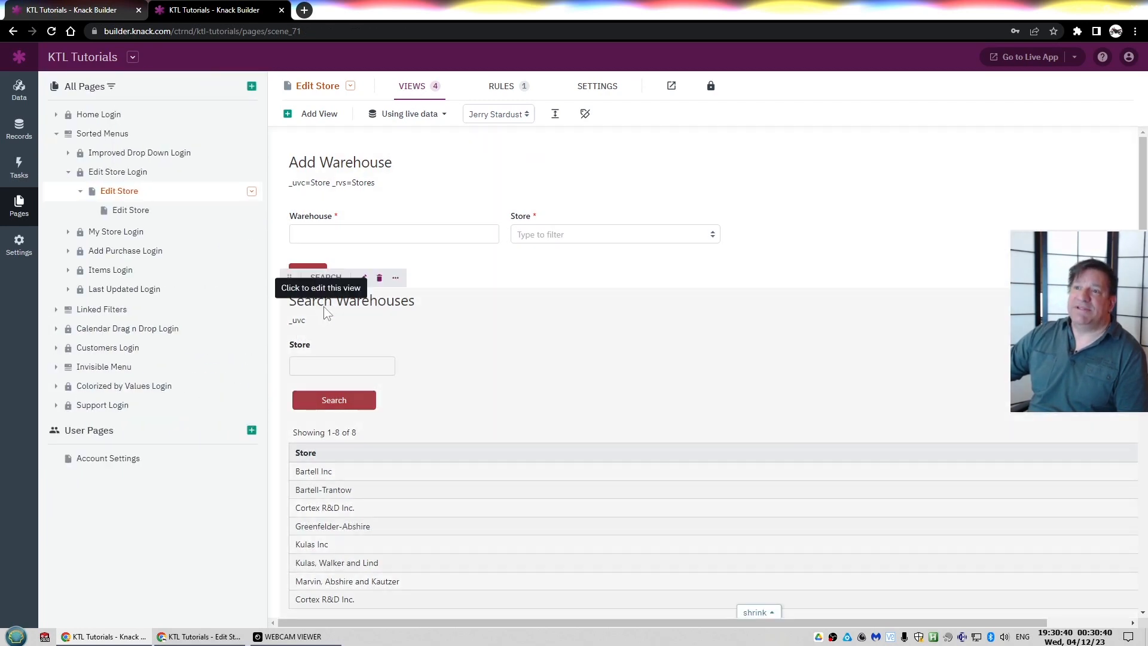
Review the Search Warehouses view's source and settings, selecting its _uvc description text
click(323, 310)
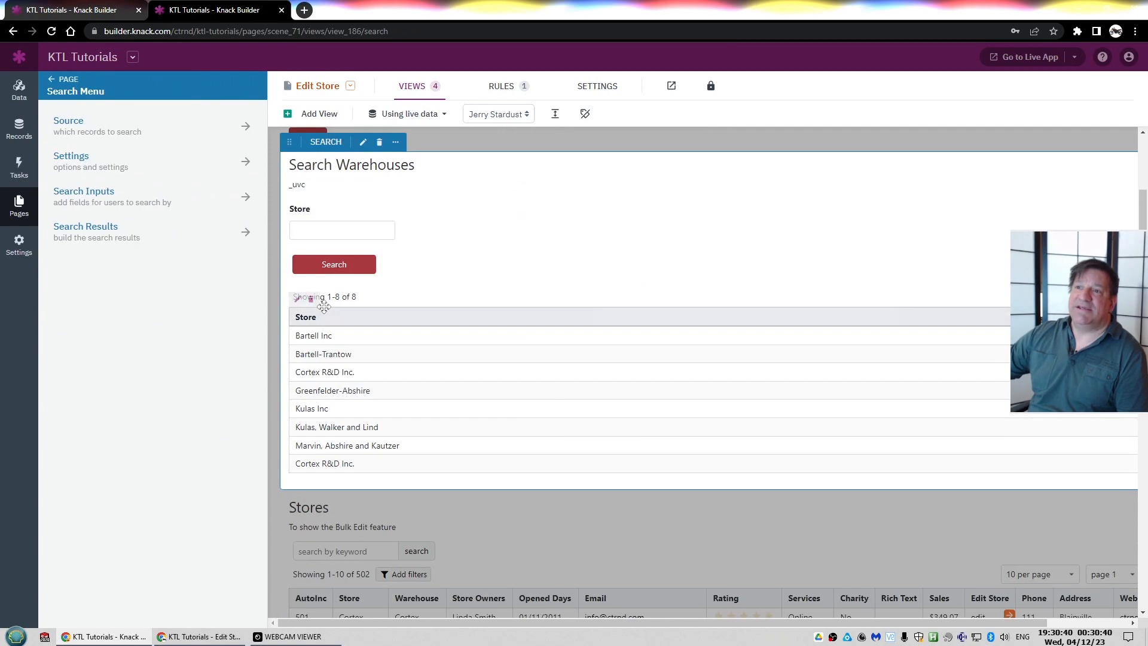
click(86, 131)
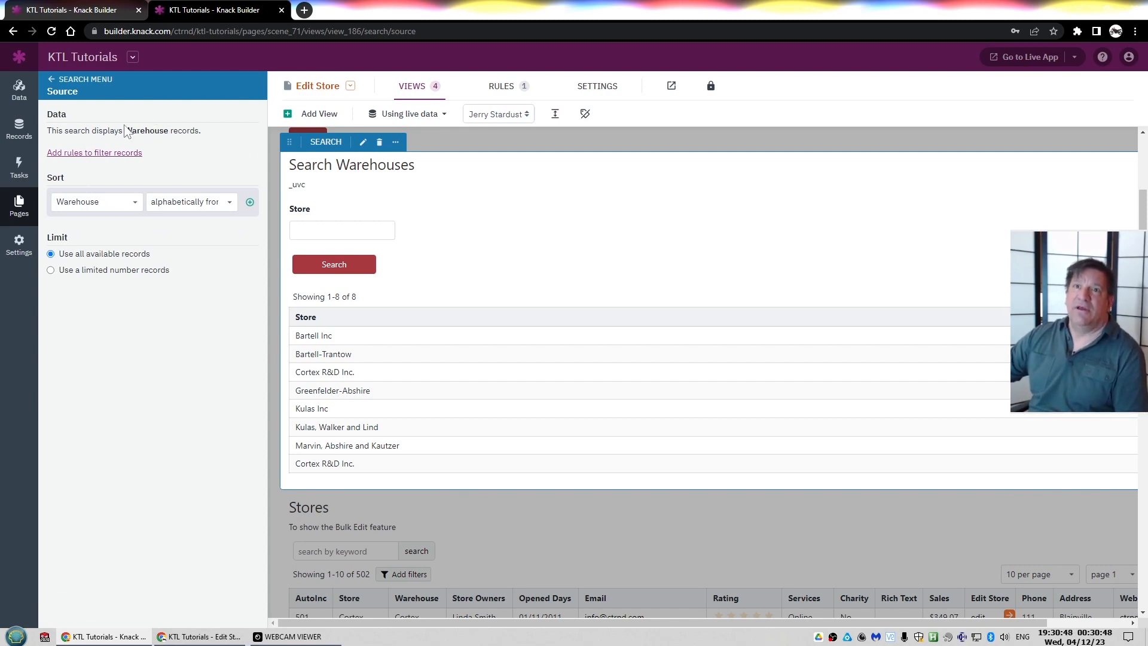
key(alt+Left)
click(94, 168)
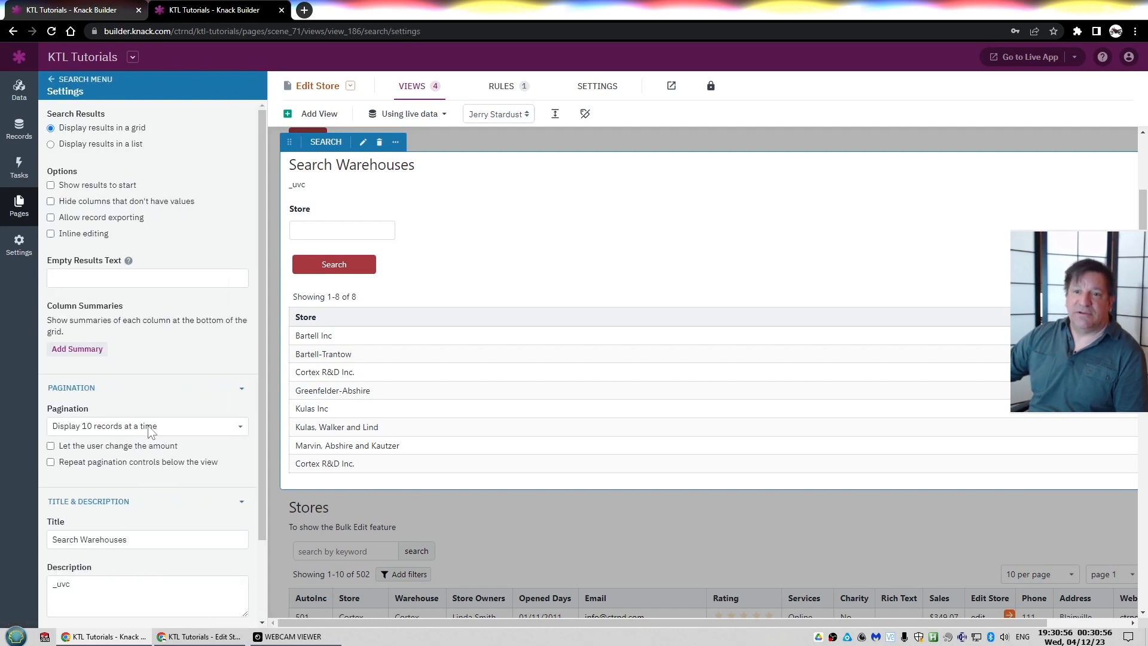
click(105, 598)
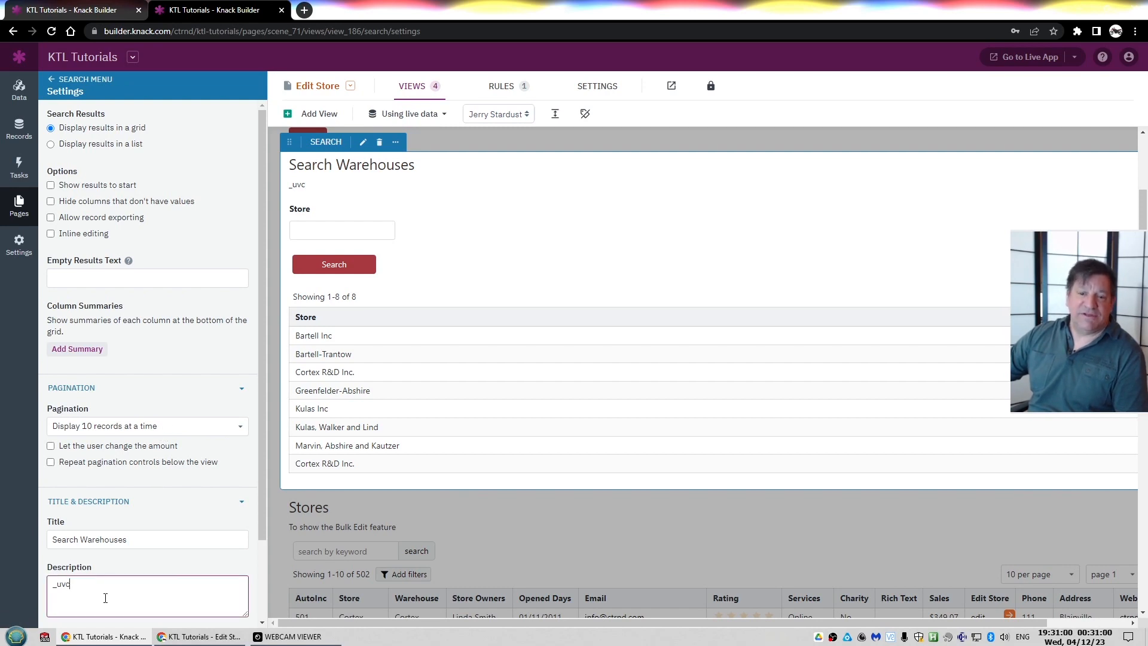
key(ctrl+a)
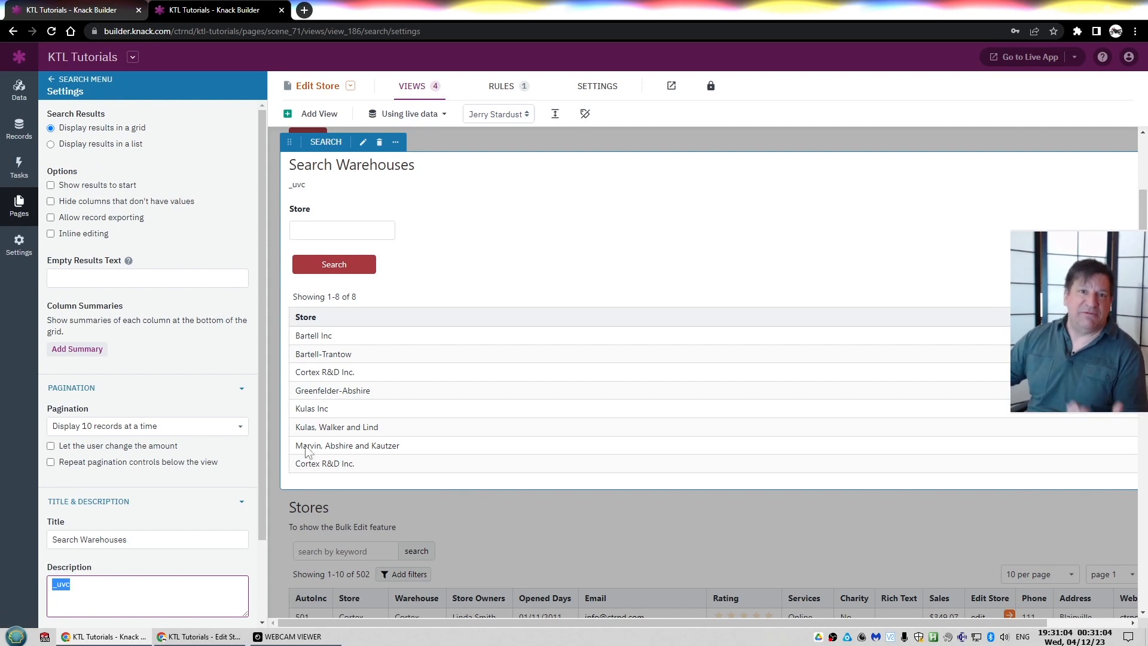
scroll(362, 419, up, 2)
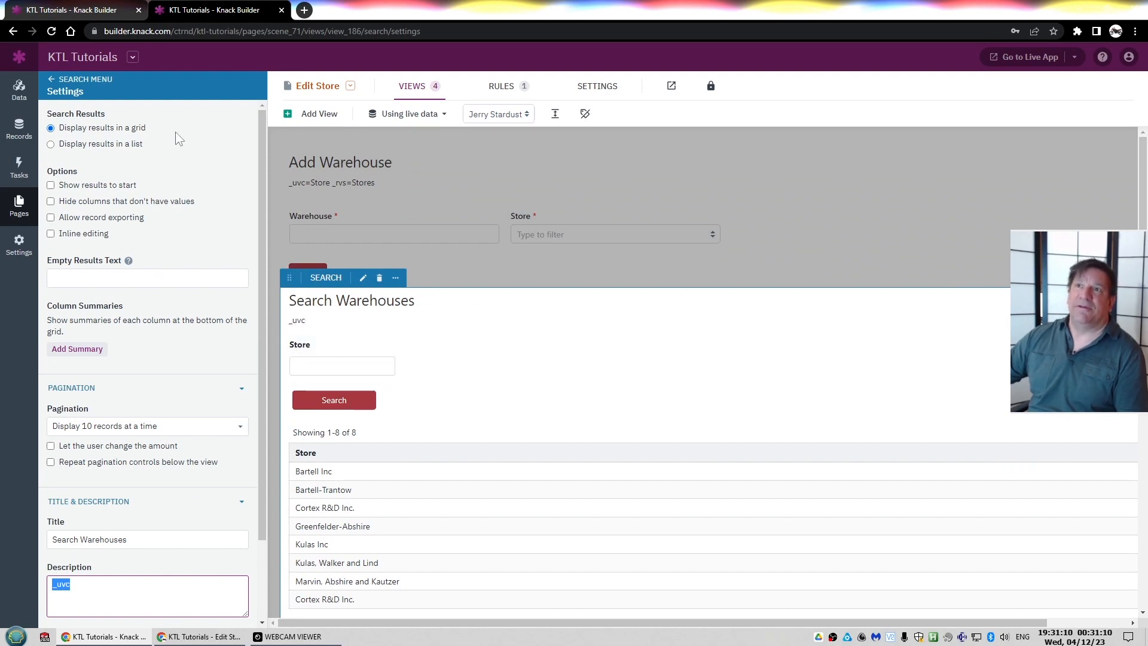
Browse the Search Warehouses view's search inputs, including the Store input and the connection fields list
click(55, 80)
click(93, 198)
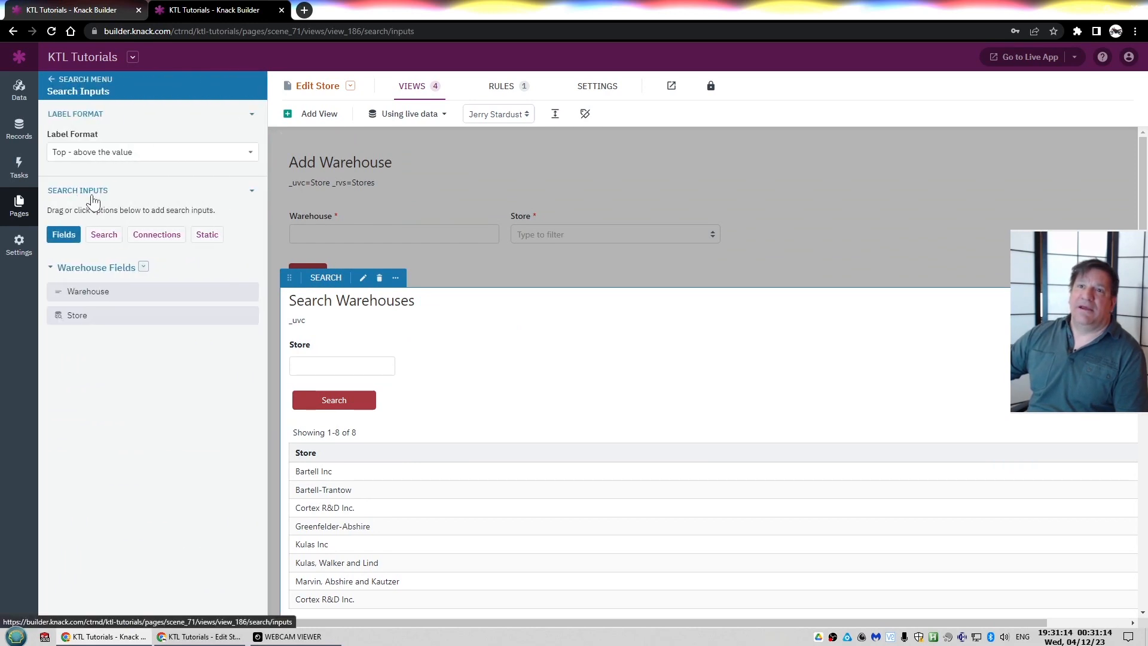
click(324, 349)
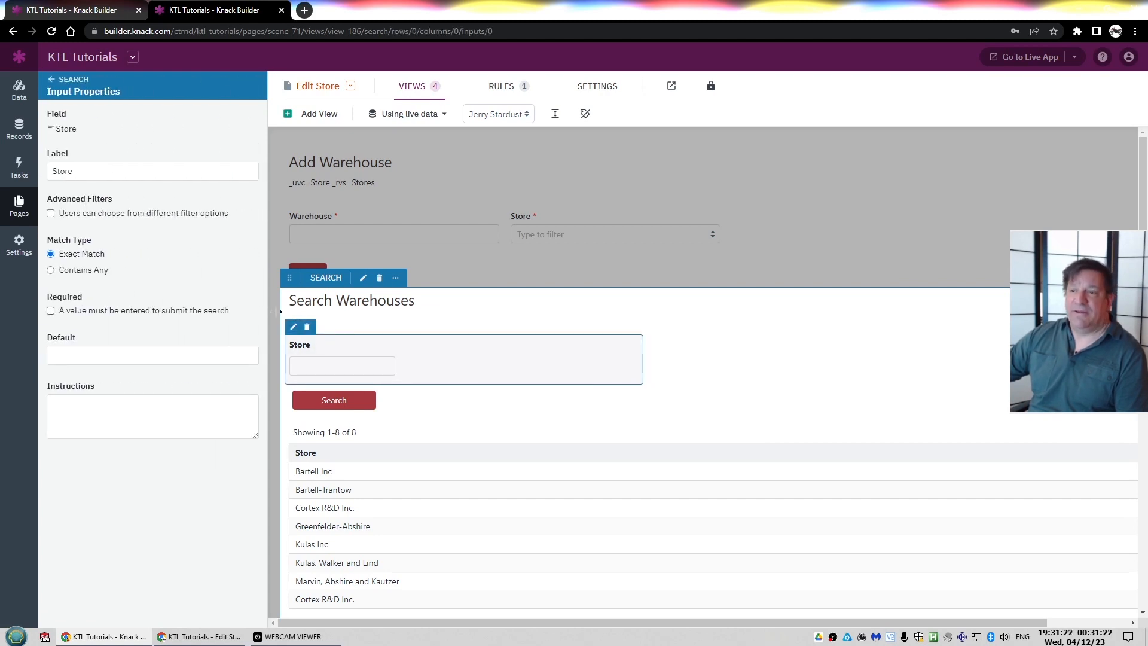
click(52, 79)
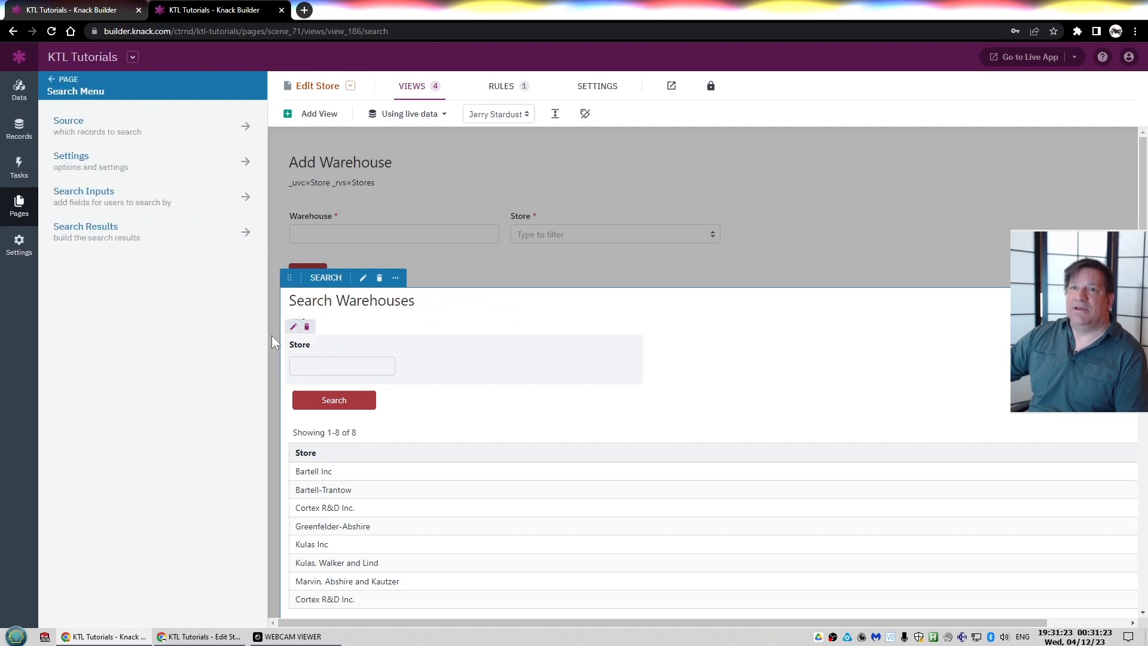
click(71, 192)
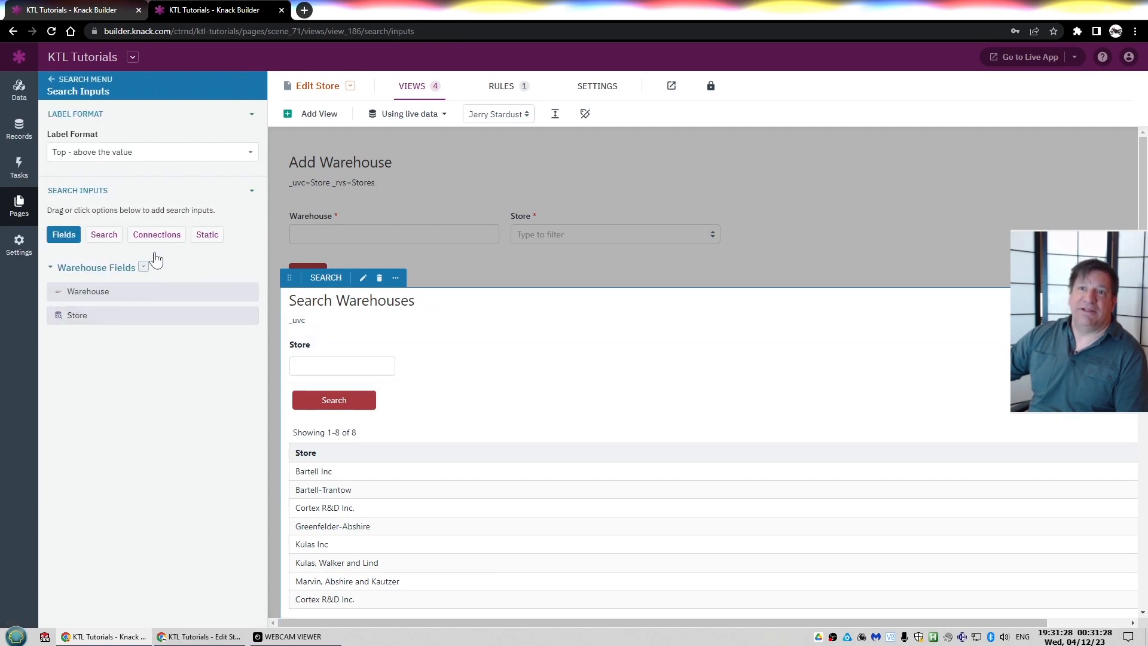
click(160, 238)
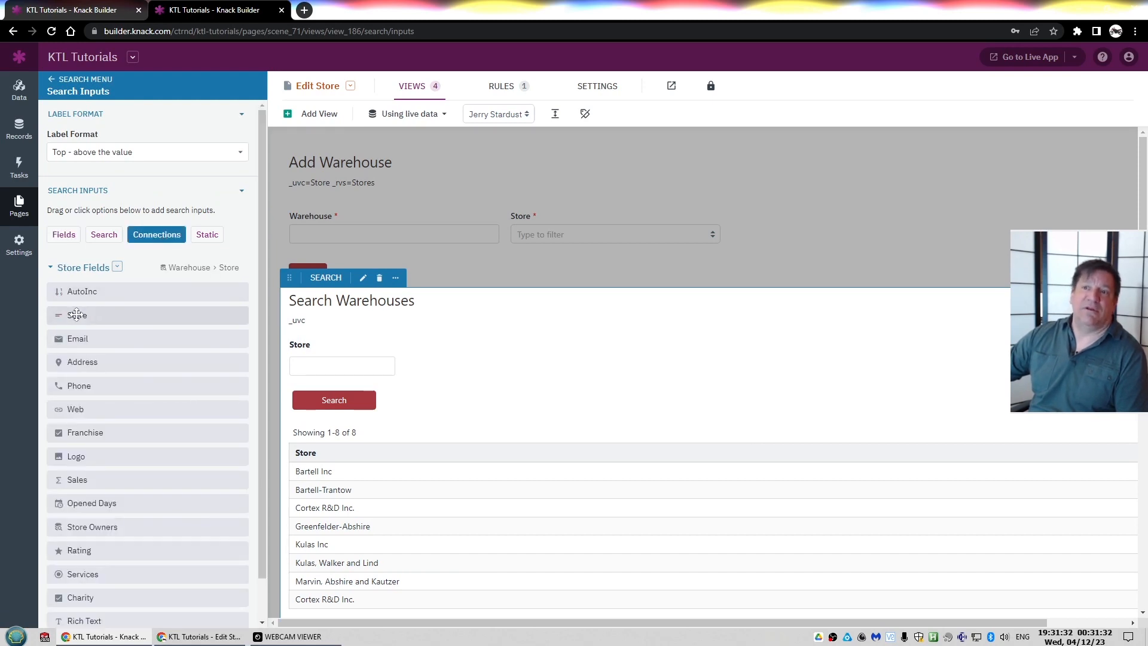
Inspect the Store search input's properties and the Search Warehouses view's result fields and connection fields
click(348, 365)
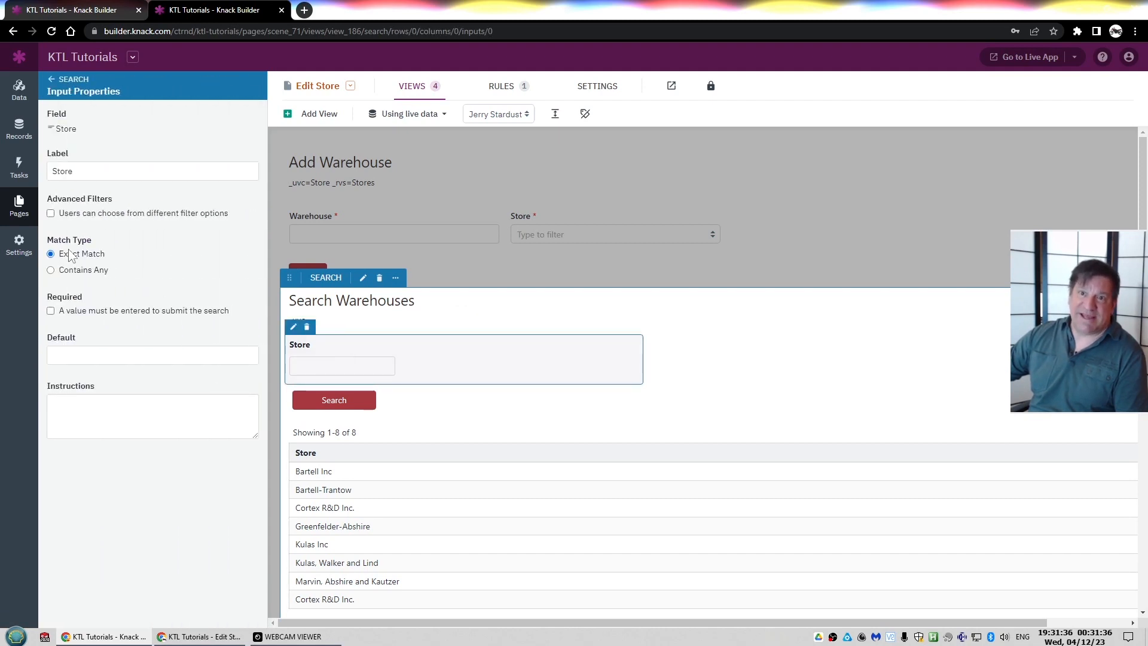
click(52, 80)
click(79, 239)
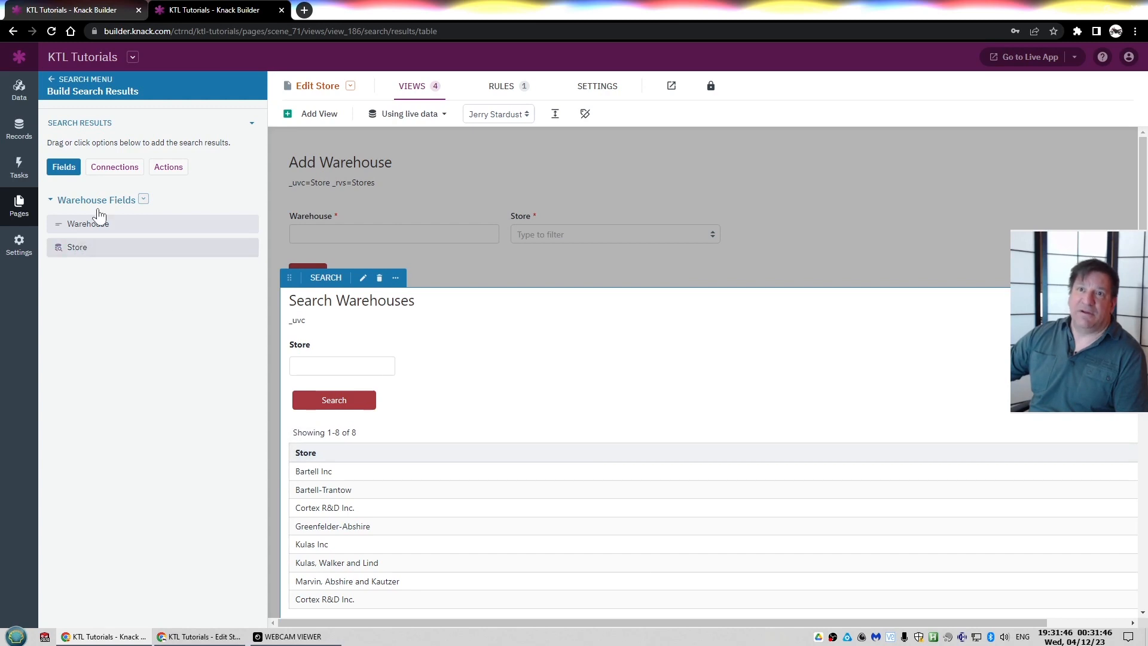
click(113, 169)
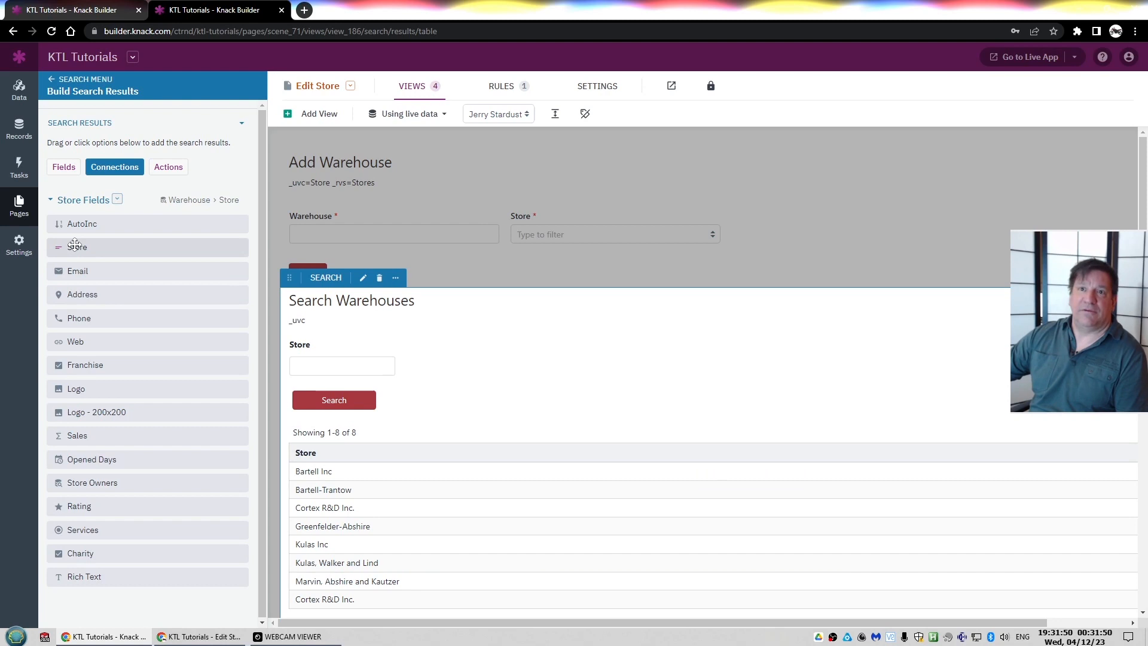
click(411, 90)
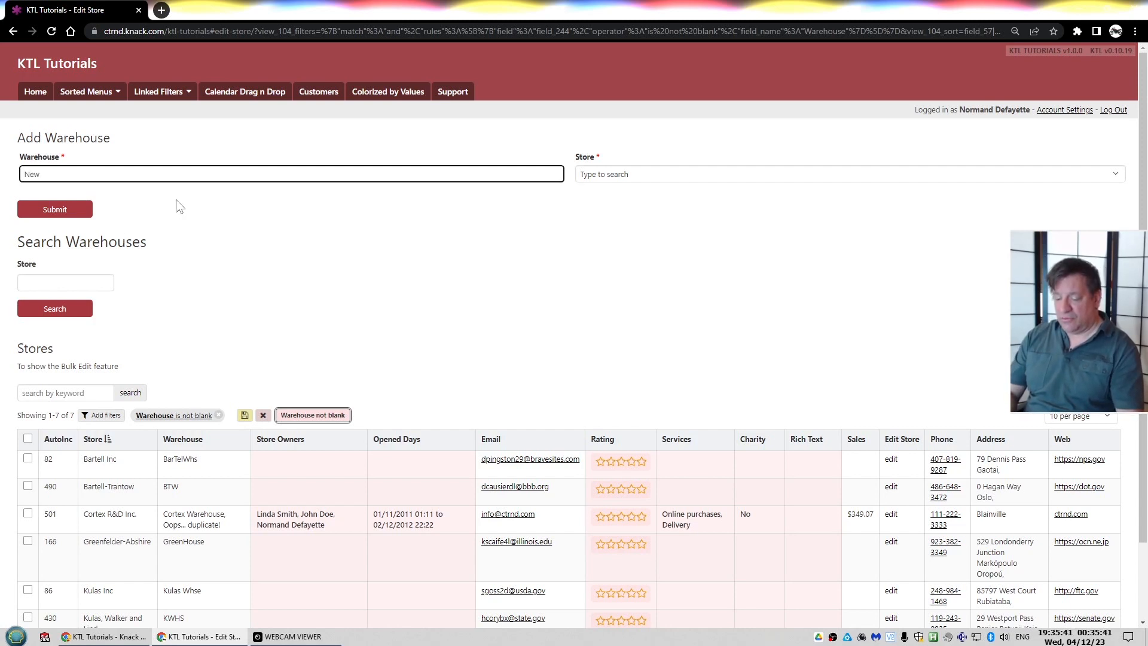
In the live app, submit the Add Warehouse form with warehouse NewWH and store Treutel-Dicki
text(H)
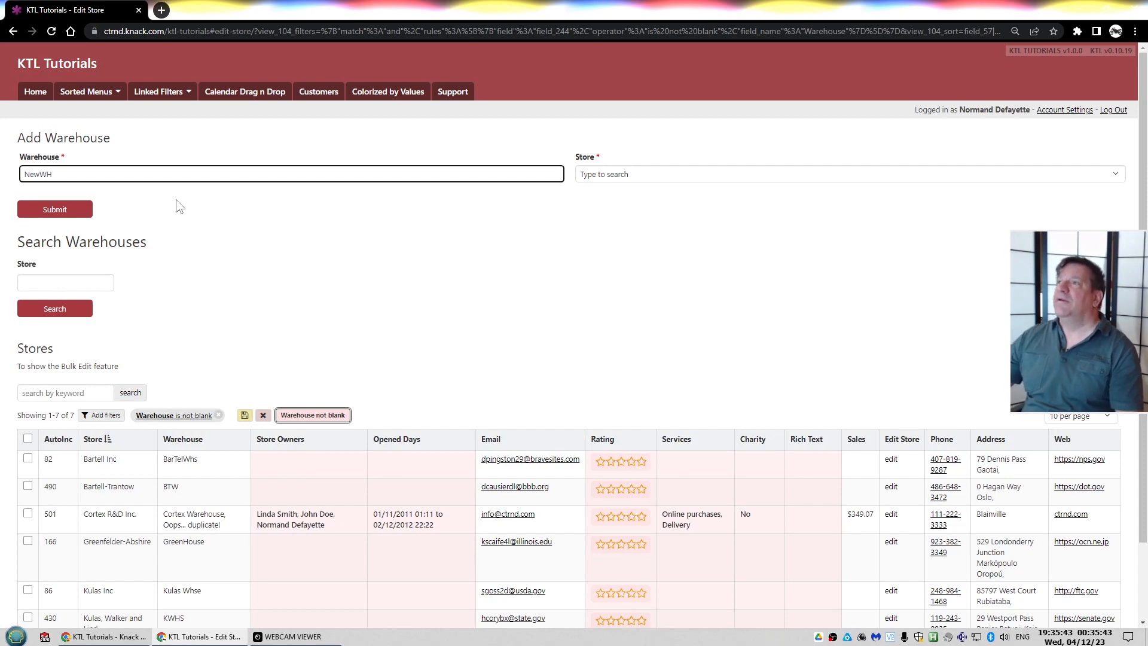
click(639, 180)
text(tre)
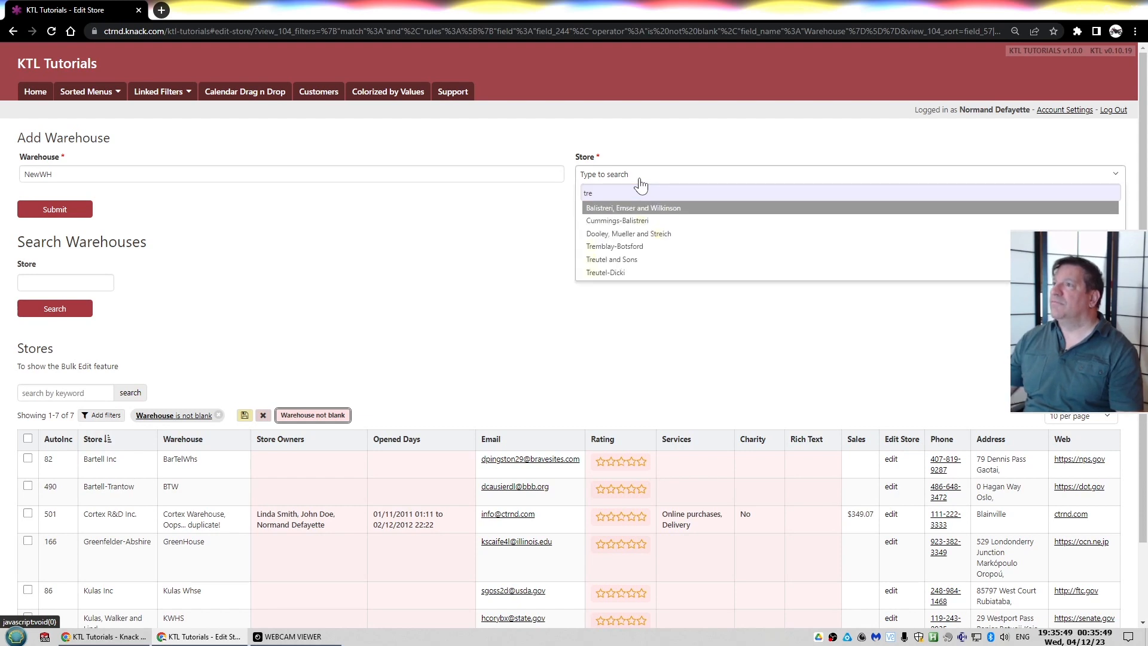
click(616, 273)
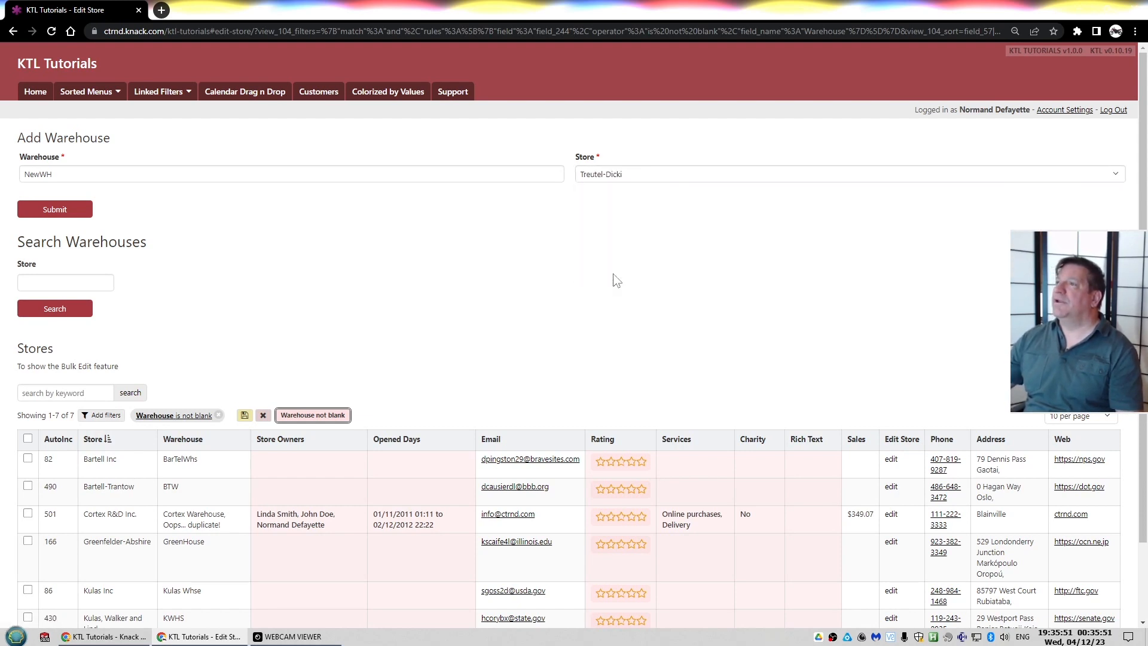
click(52, 211)
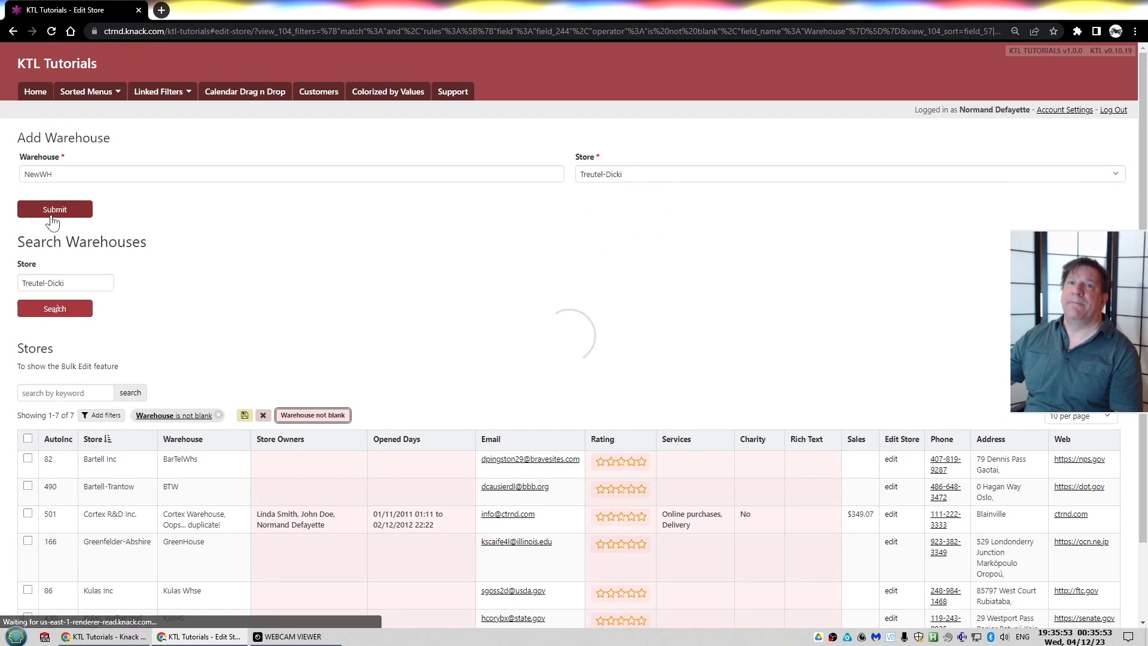
Try to submit a warehouse named CTRND_WH for store Cortex R&D Inc., then select the KTL Error label text
scroll(66, 214, up, 2)
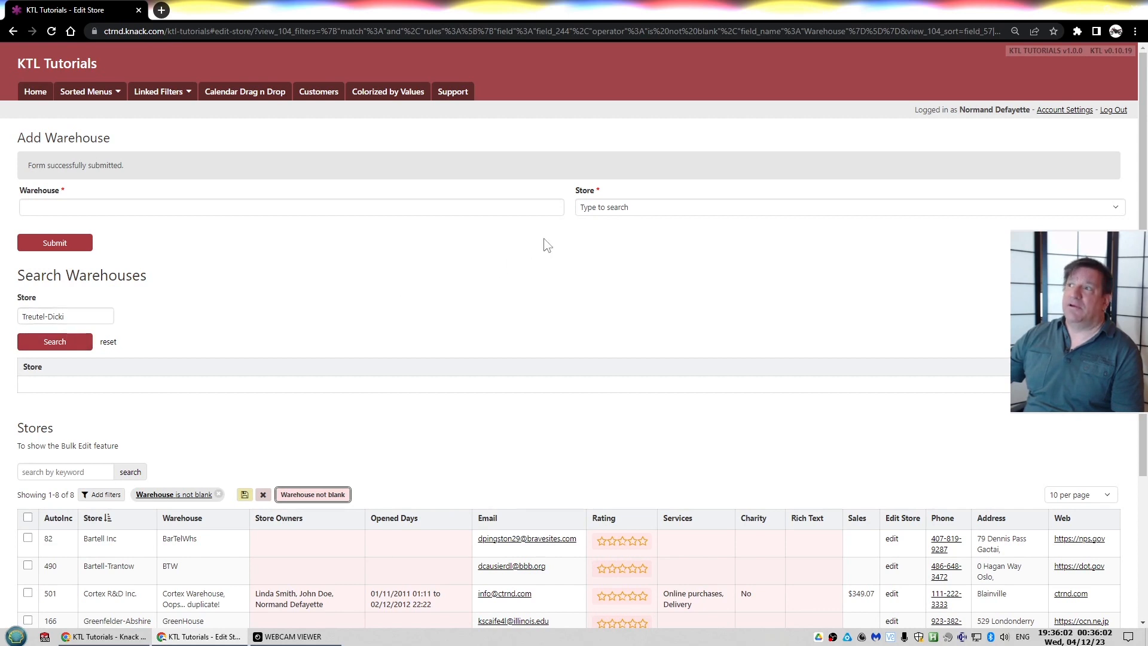
click(208, 207)
text(CTRTN)
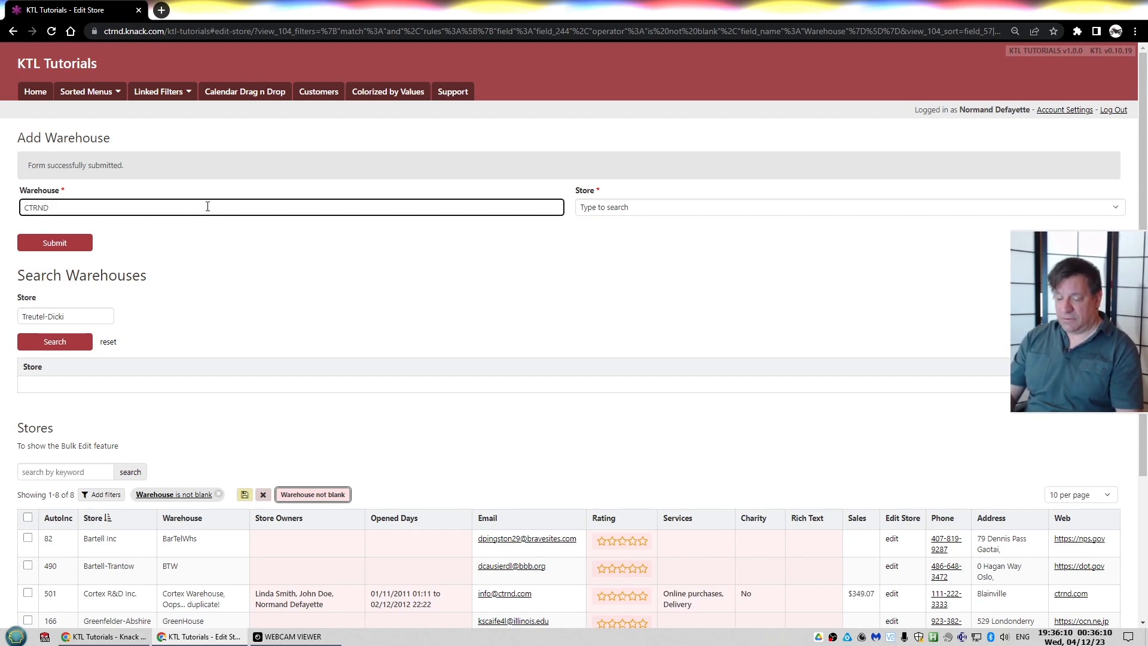
text(_WH)
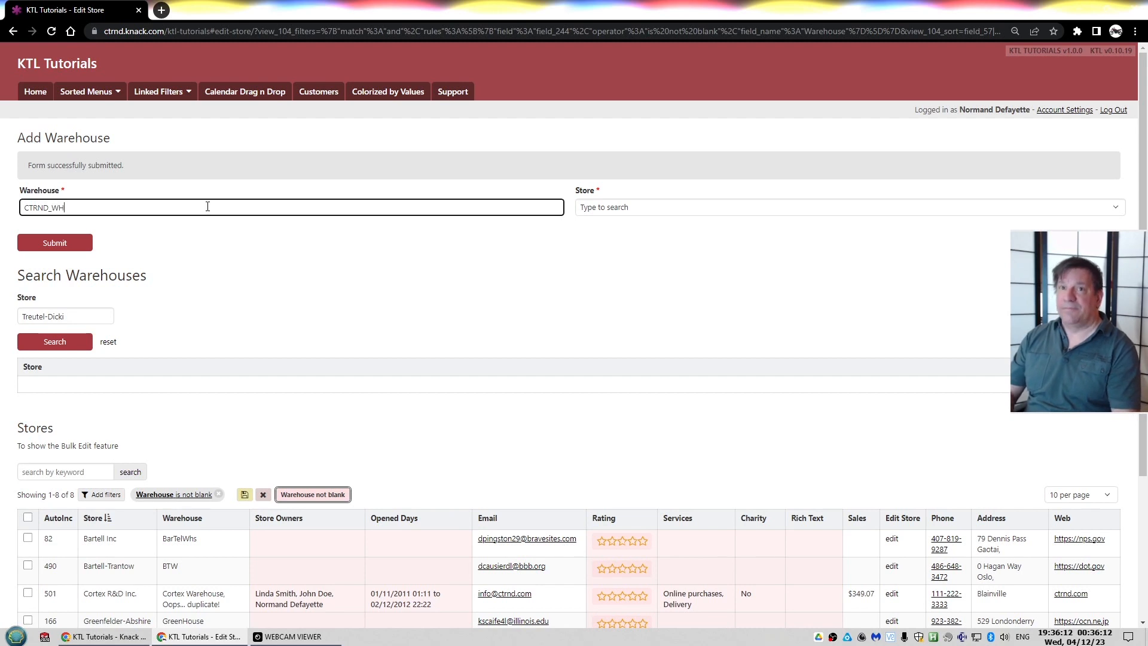
click(635, 207)
text(cortex)
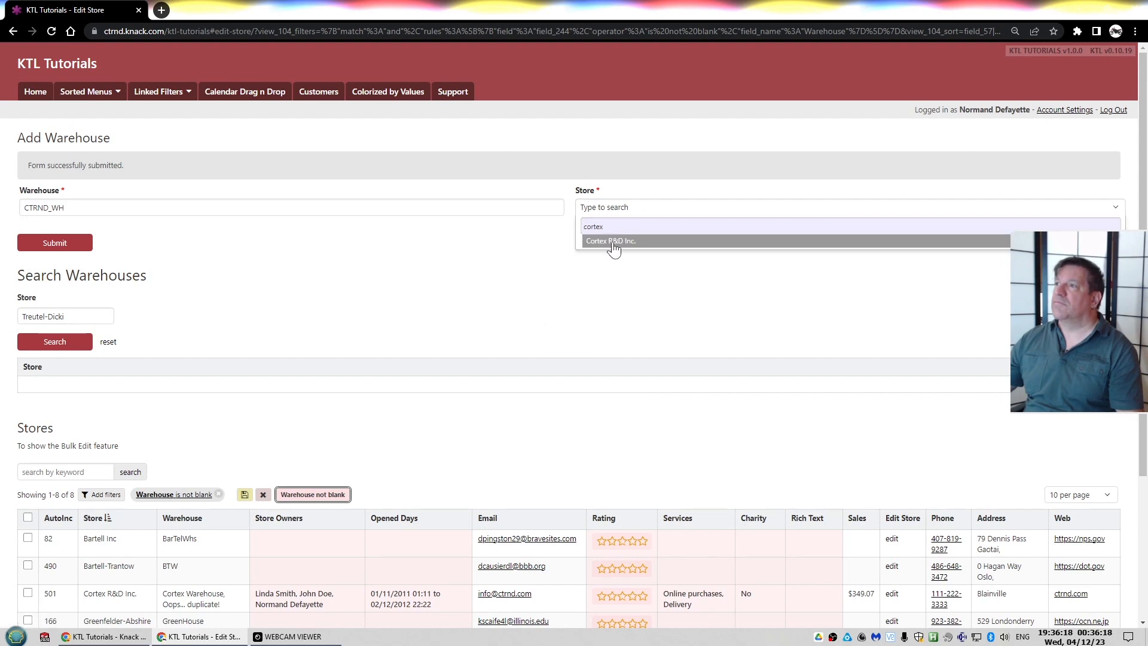
click(611, 241)
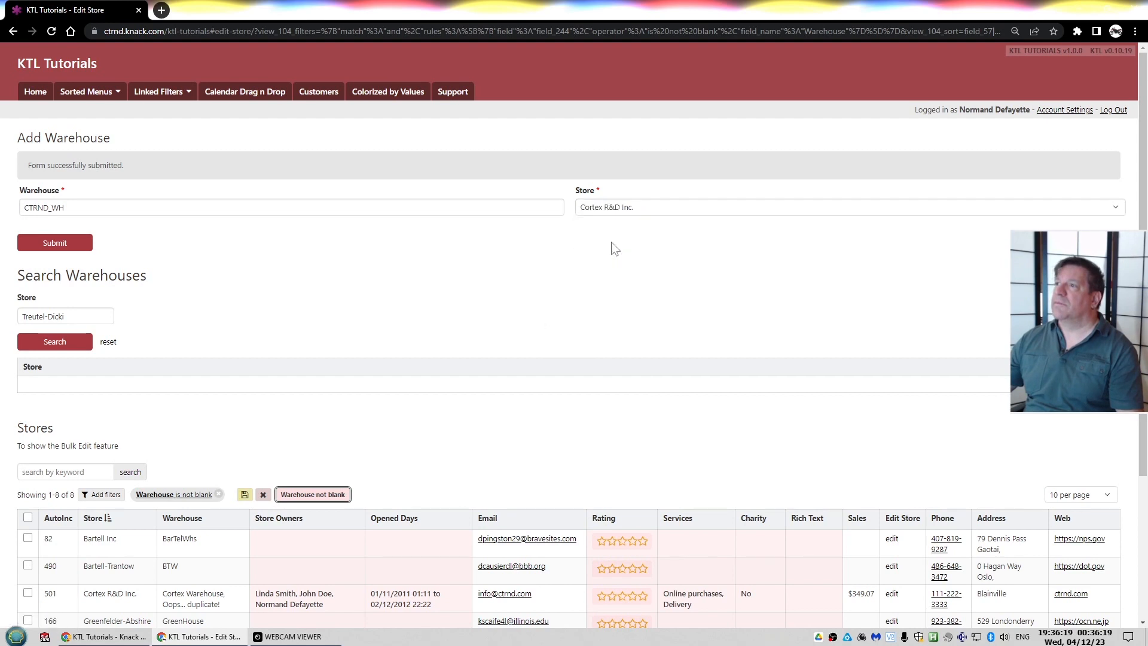
click(68, 247)
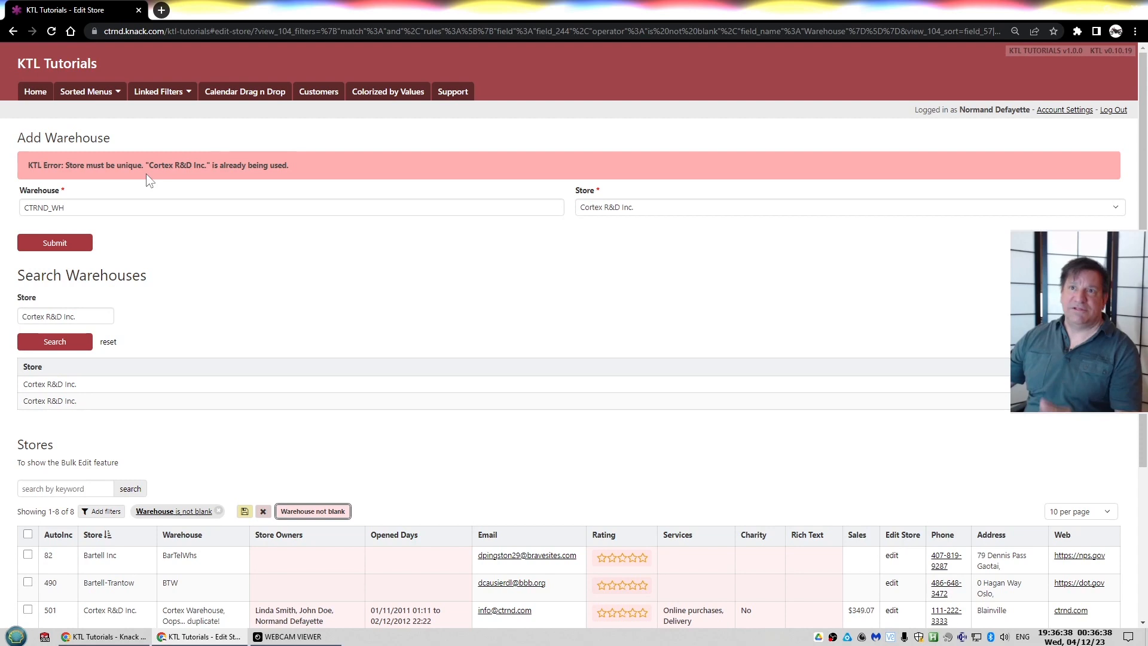
drag(29, 166, 62, 166)
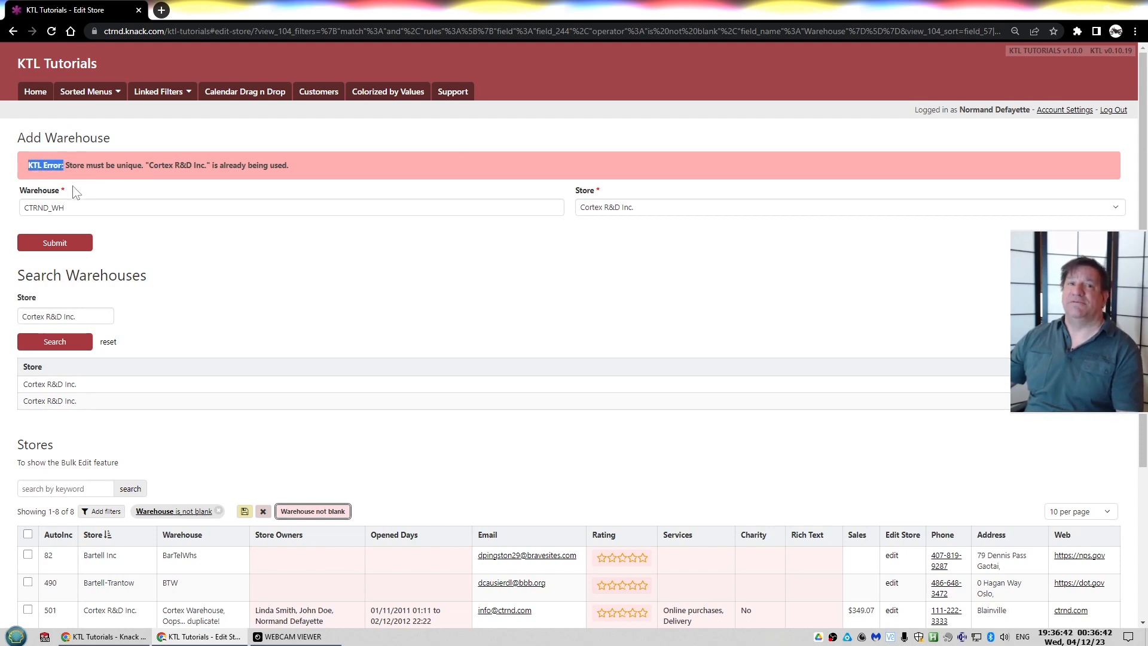
click(196, 143)
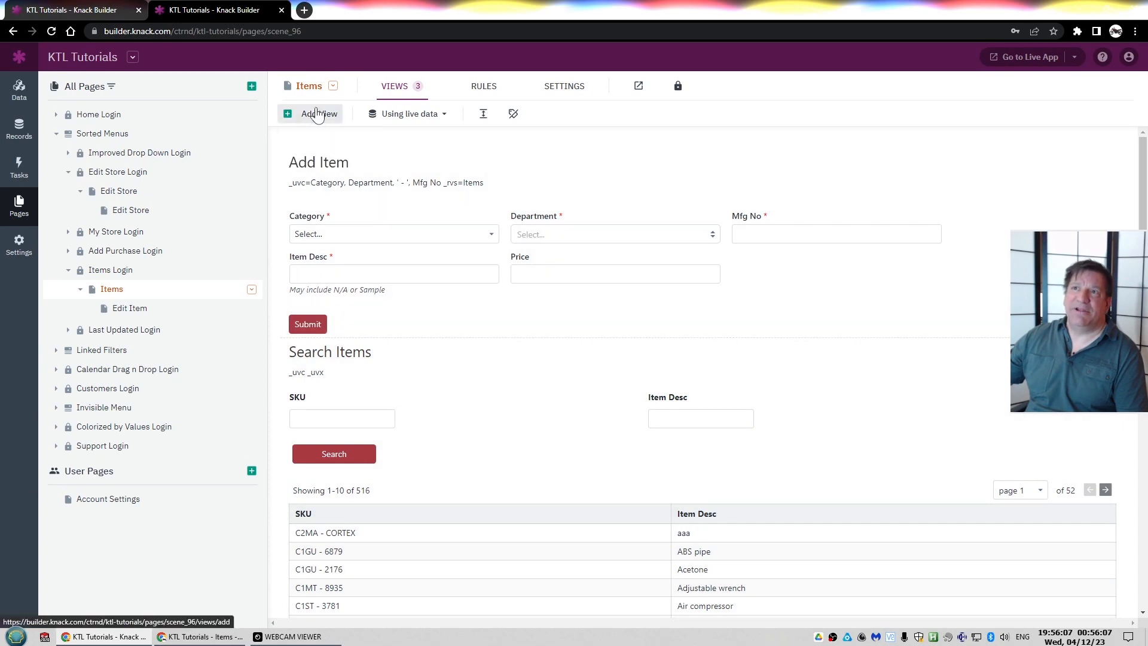
click(317, 115)
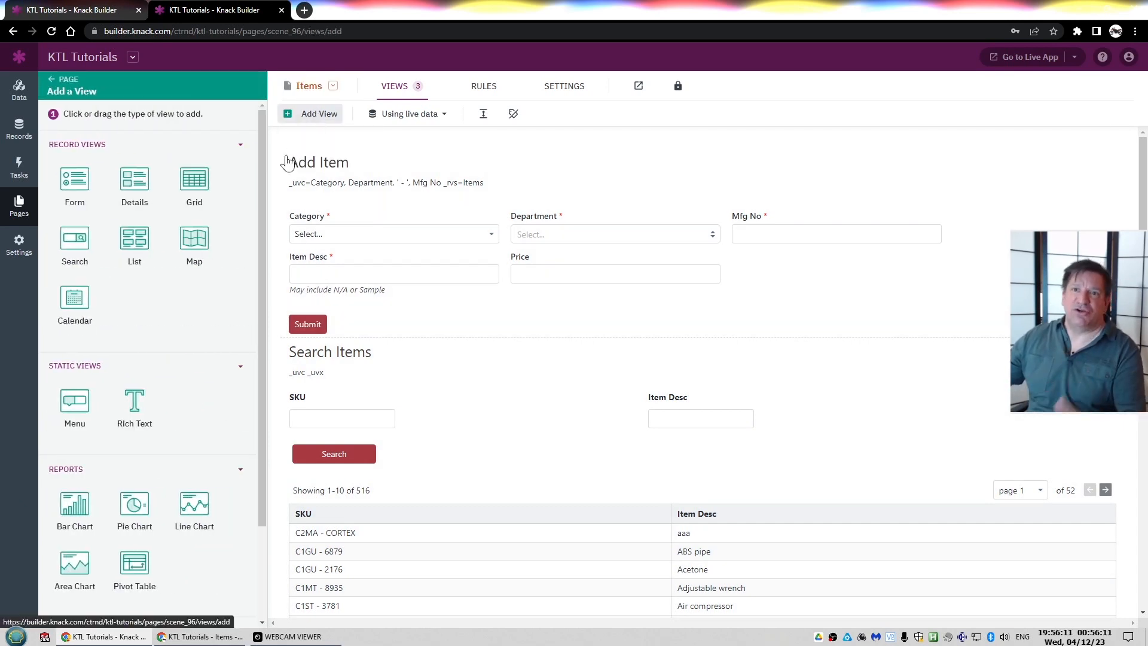
click(74, 243)
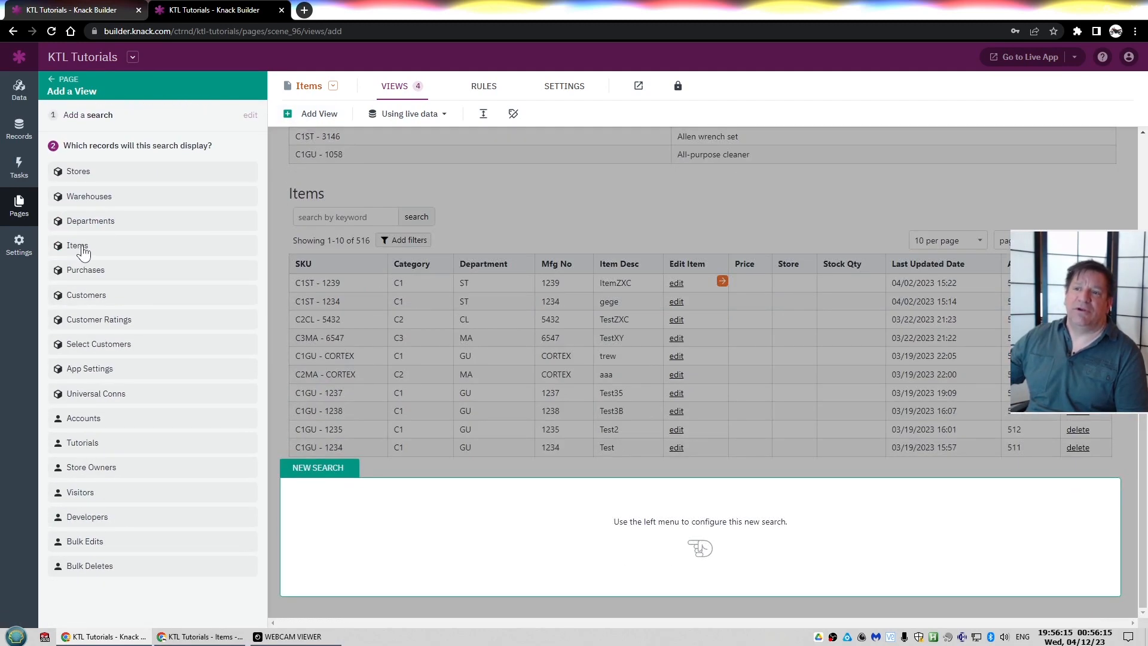
click(83, 249)
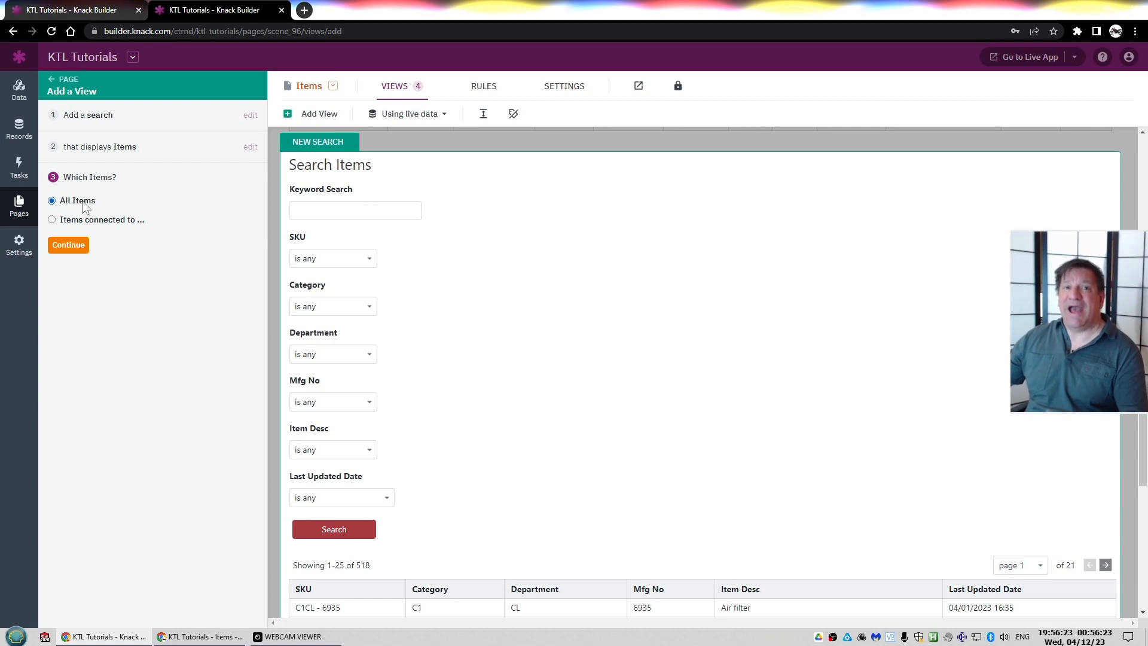
click(385, 84)
click(589, 190)
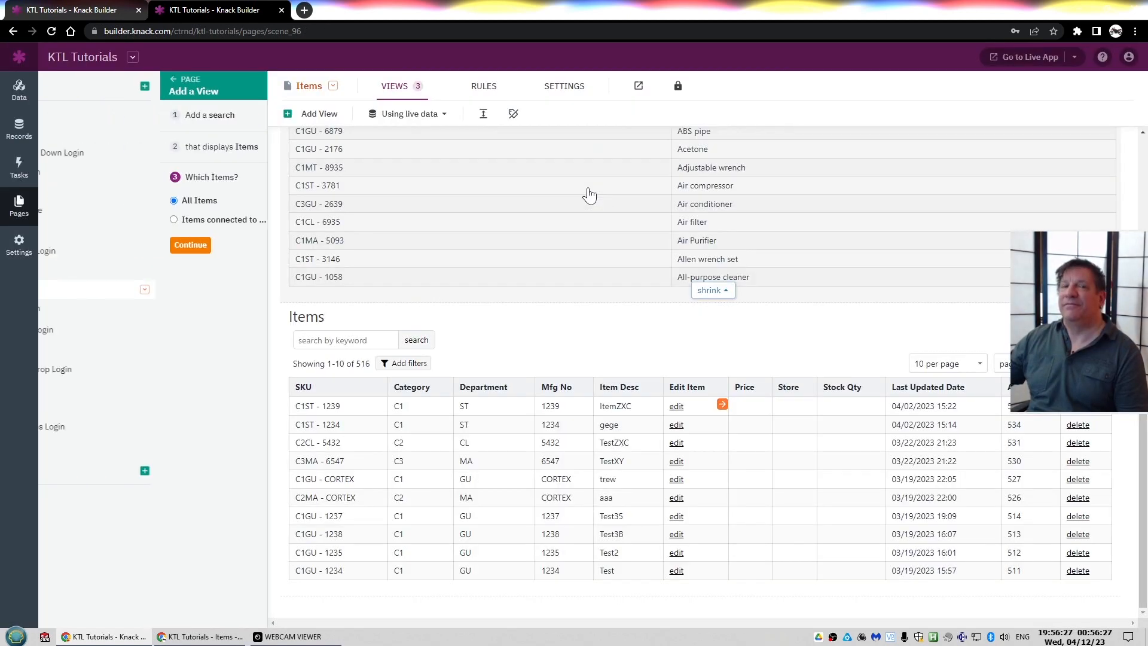
Open the Edit Item page in the builder and the newest item's edit form in the live app
click(114, 312)
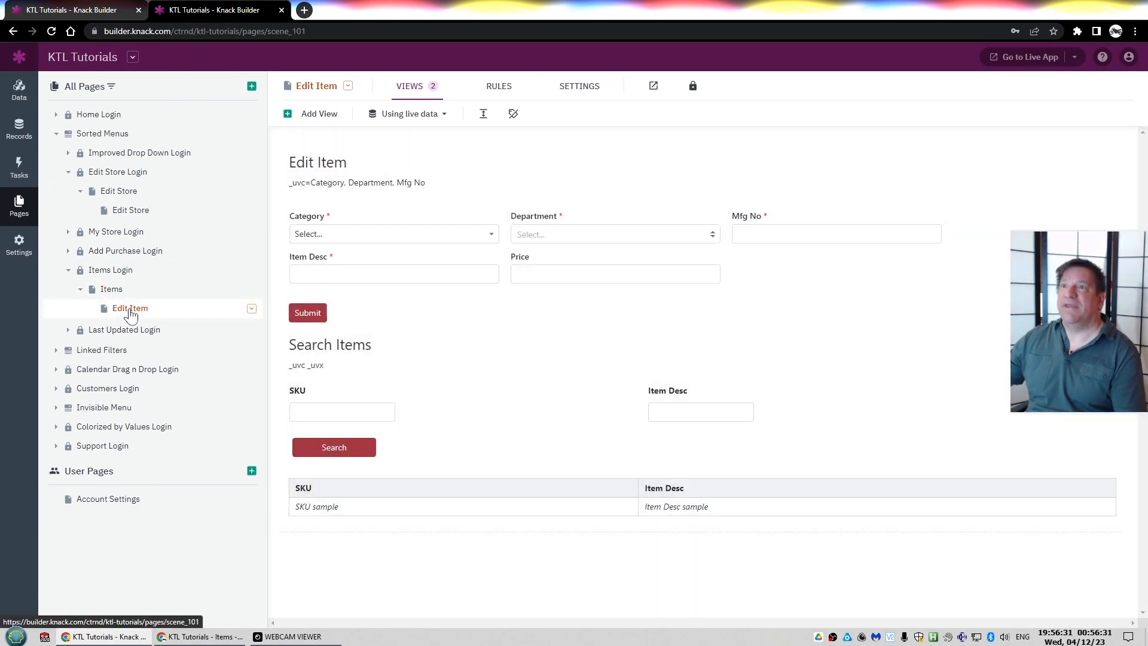
key(alt+Tab)
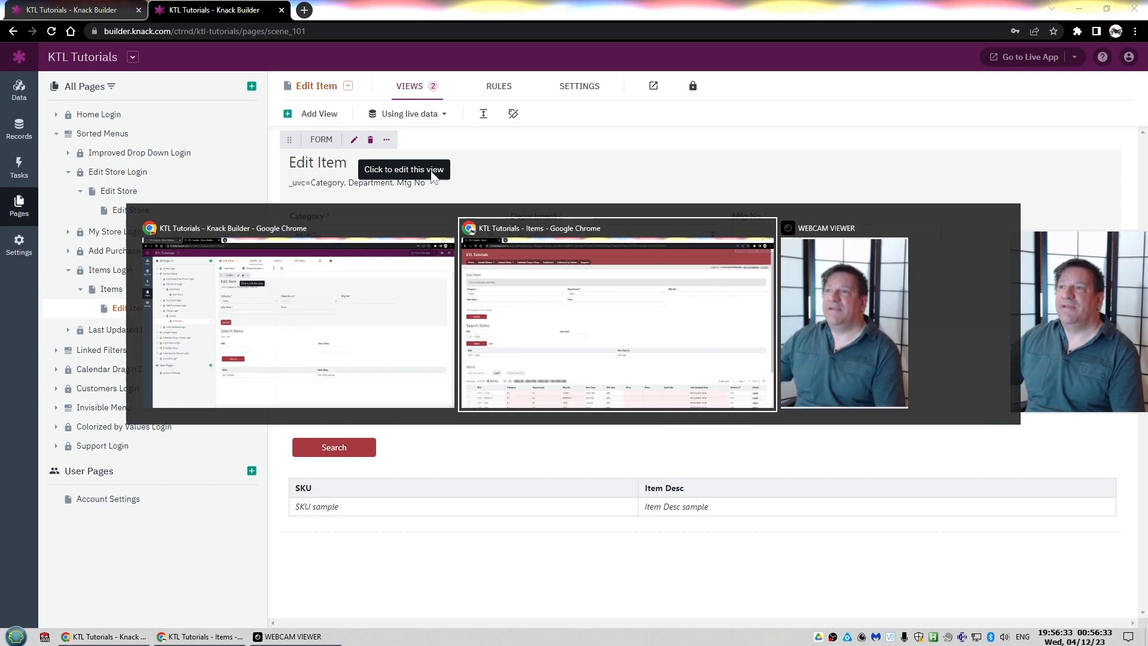
scroll(470, 455, down, 1)
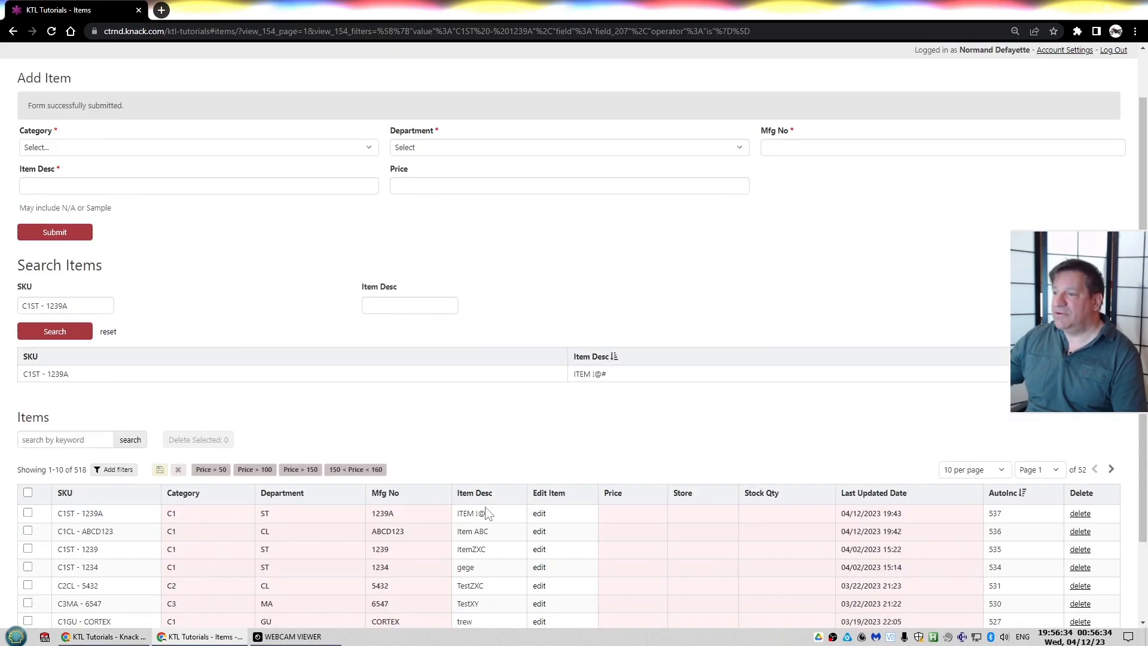
click(543, 513)
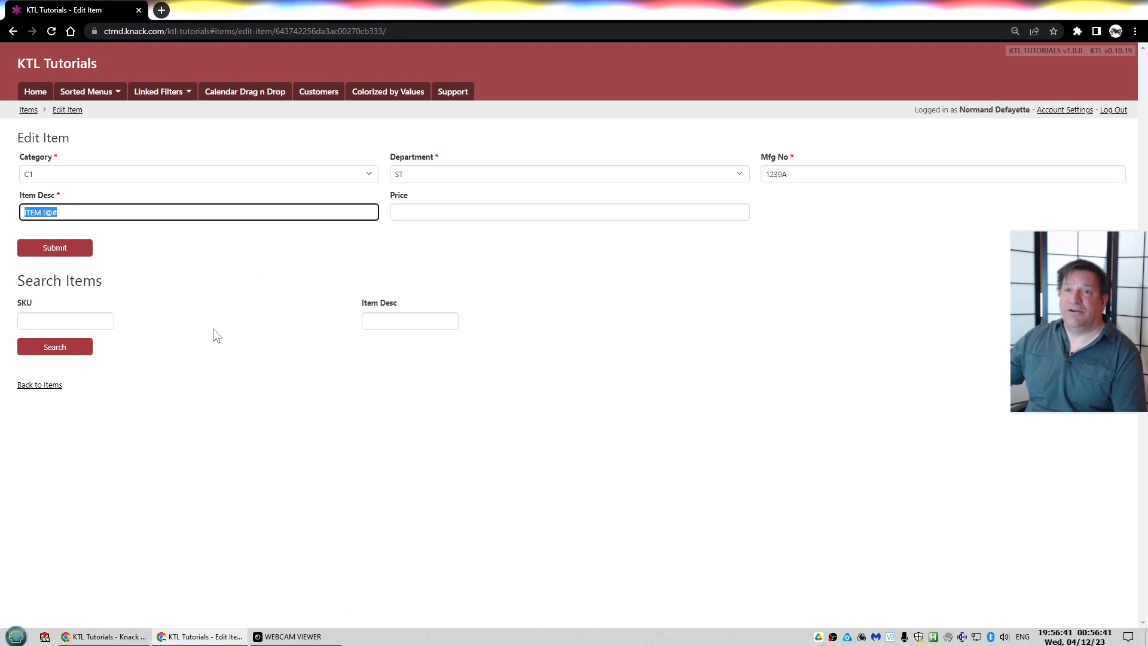
key(alt+Tab)
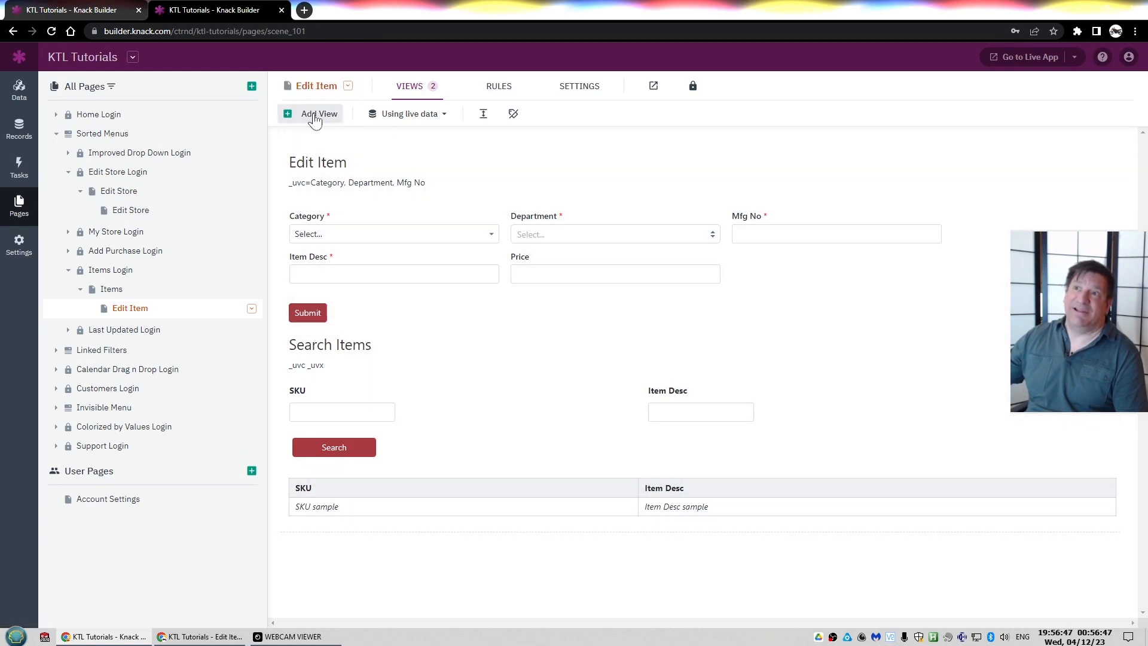
Begin adding a Search view that displays Items on the Edit Item page
click(315, 115)
click(75, 253)
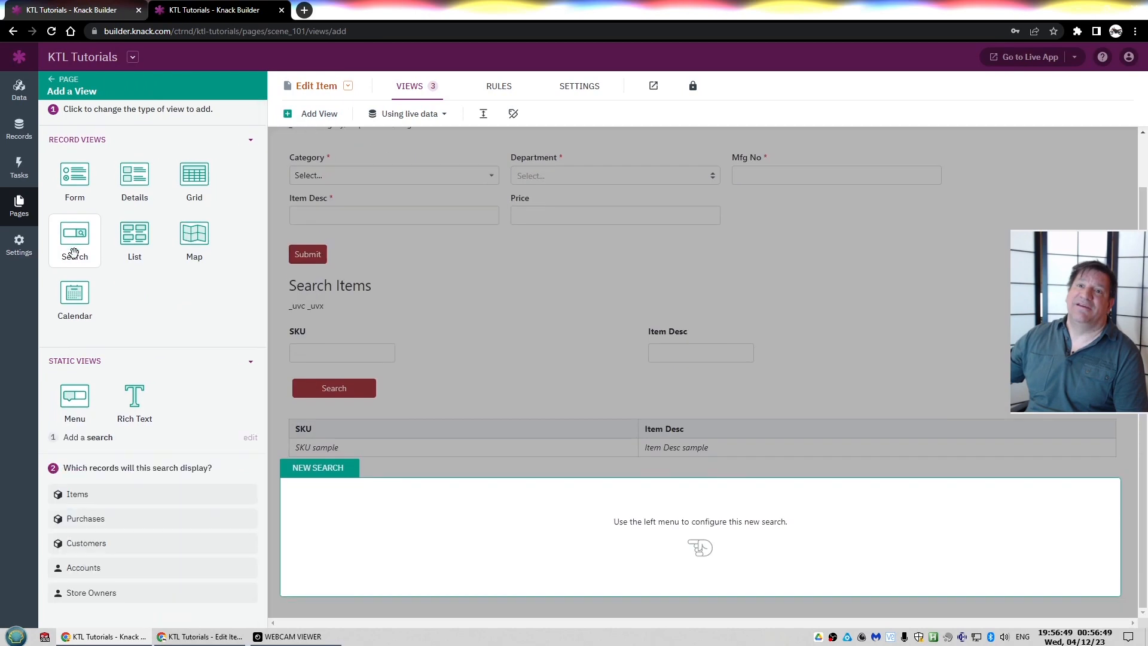
click(79, 172)
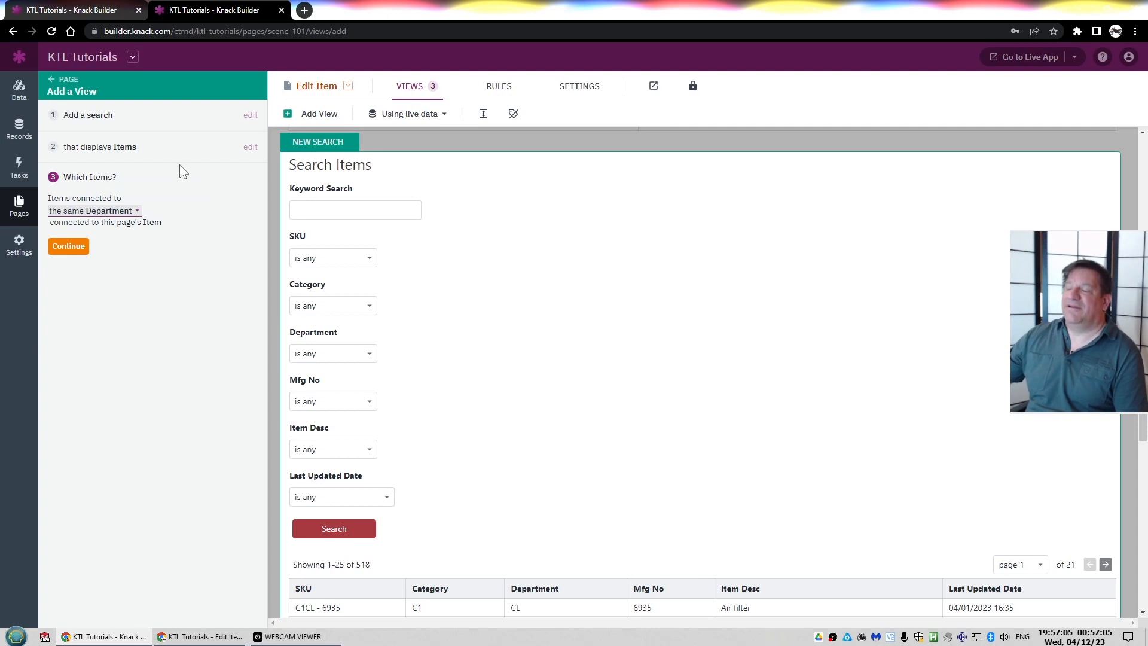
Examine the Universal Conn table's field and records and the Items table's U-Conn connection field and column
key(ctrl+Tab)
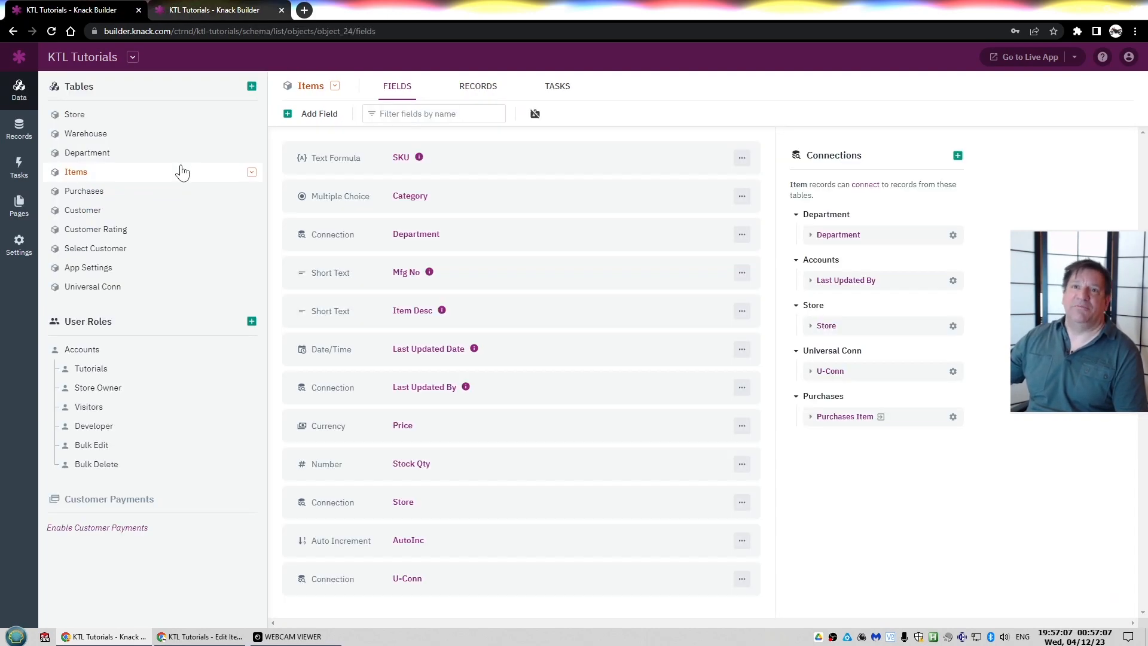
click(101, 287)
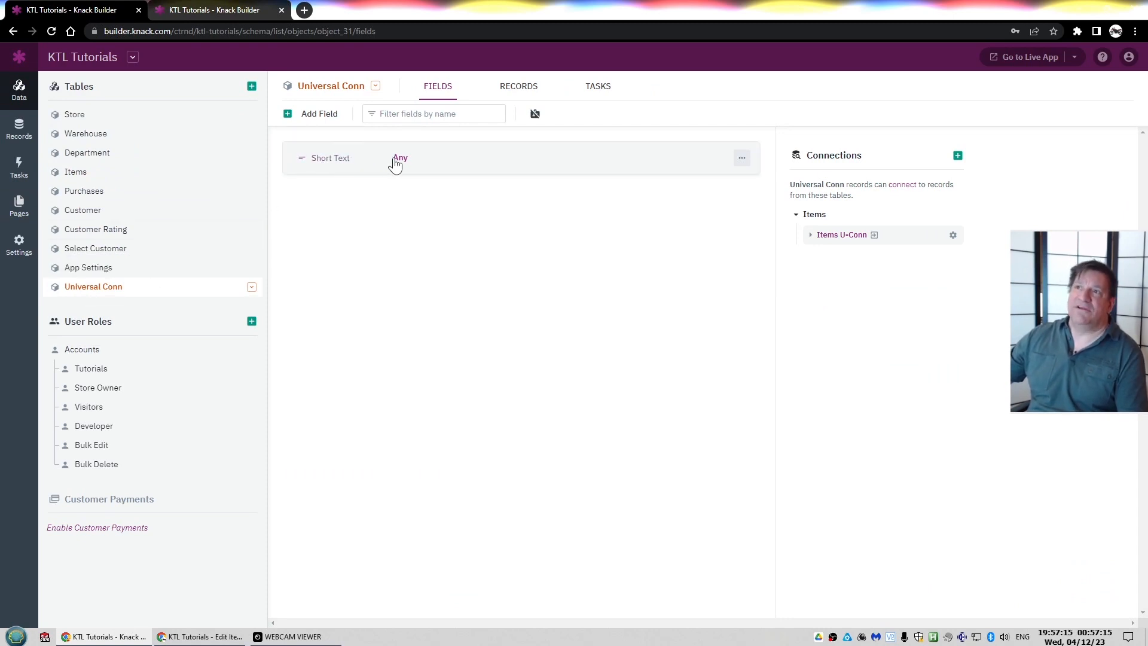
click(512, 91)
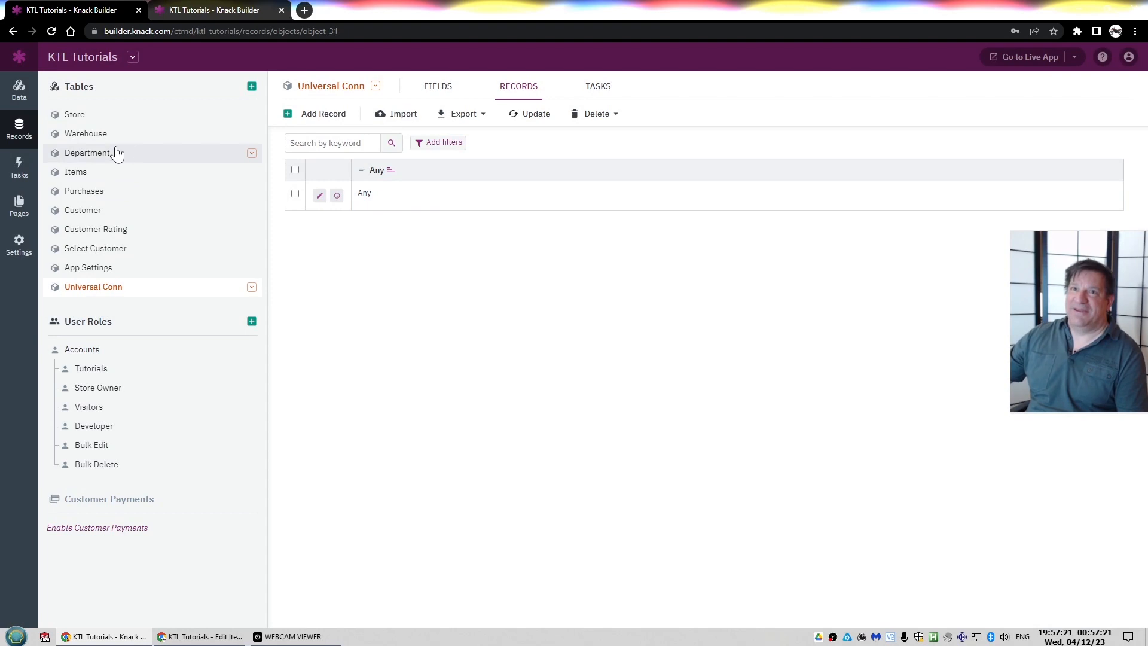
click(87, 173)
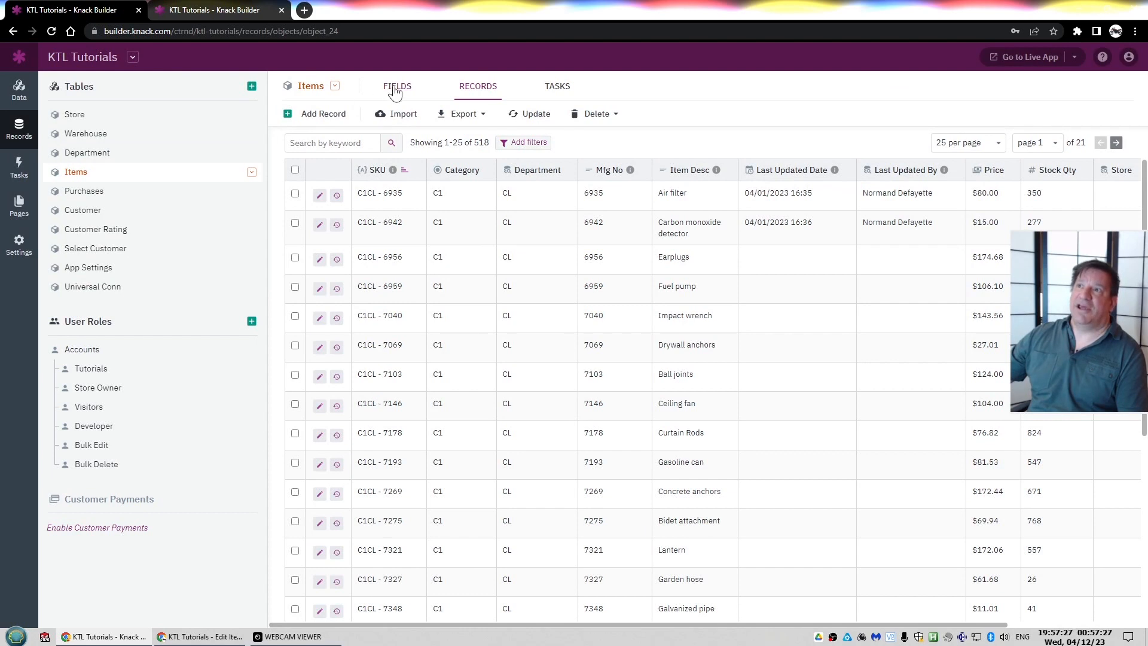
click(394, 87)
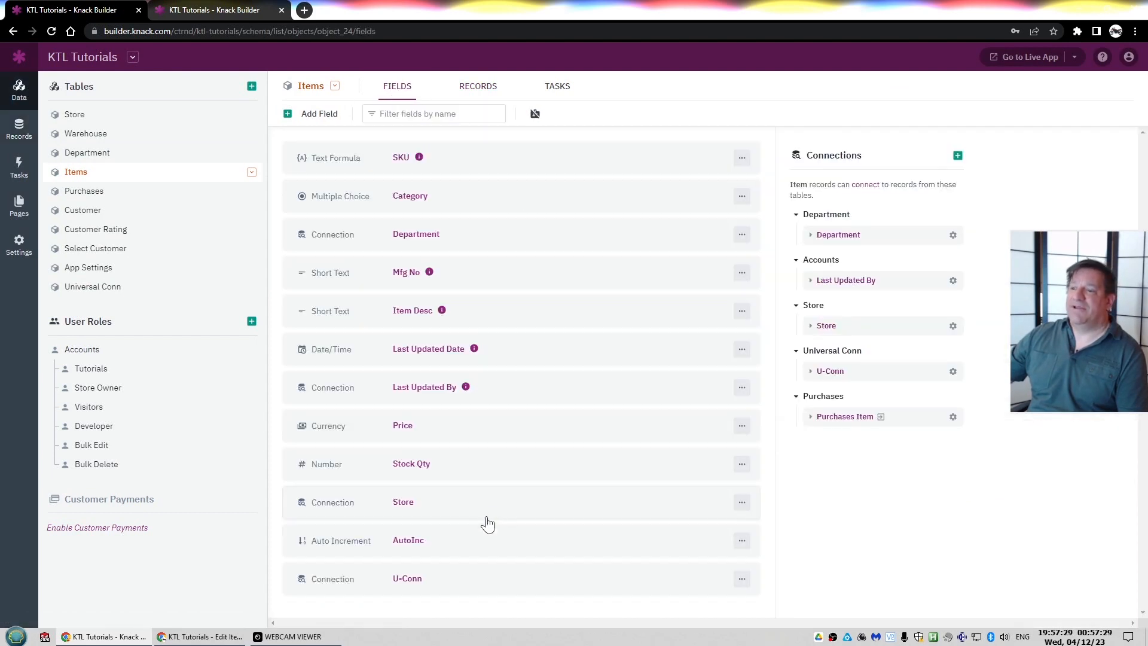
click(409, 579)
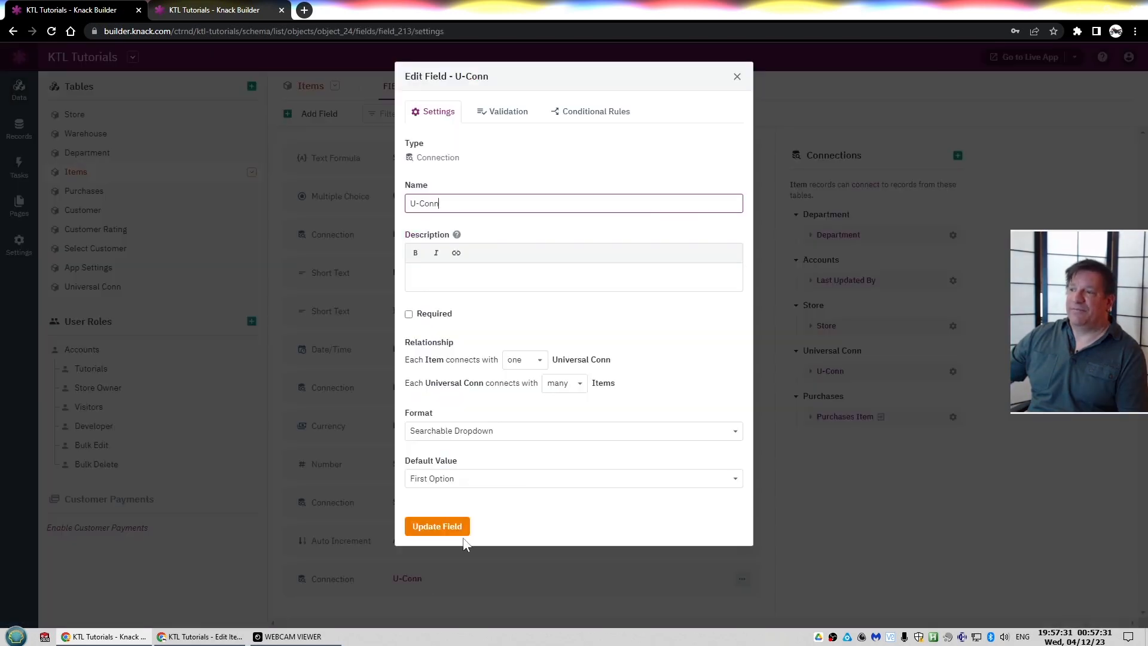
key(Escape)
click(479, 87)
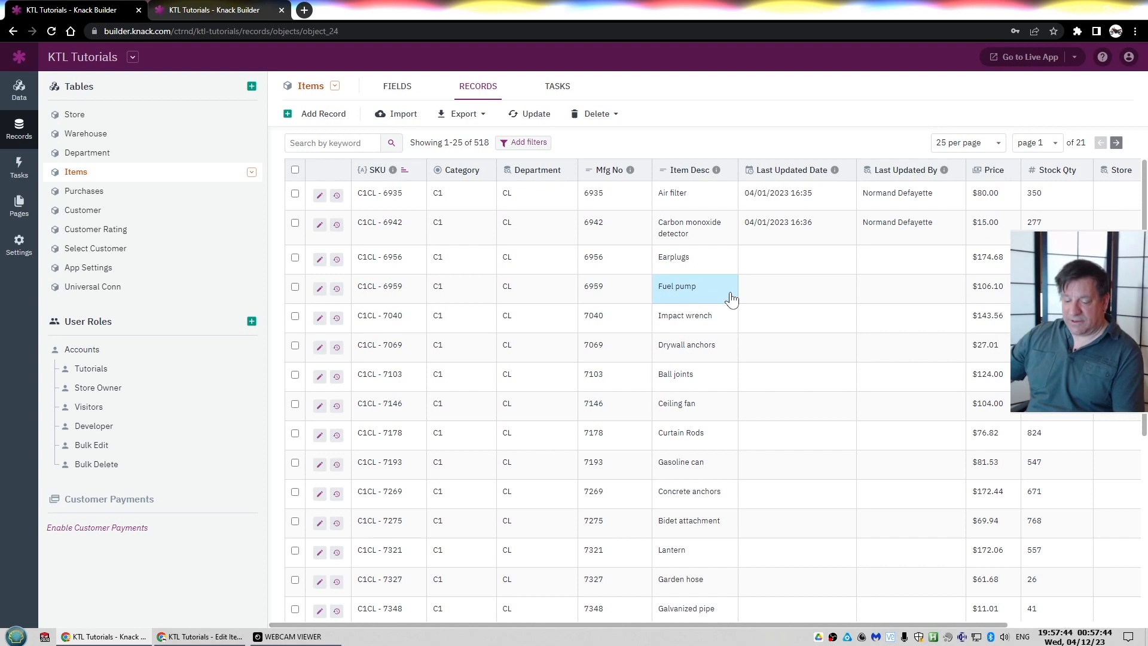
scroll(731, 299, right, 3)
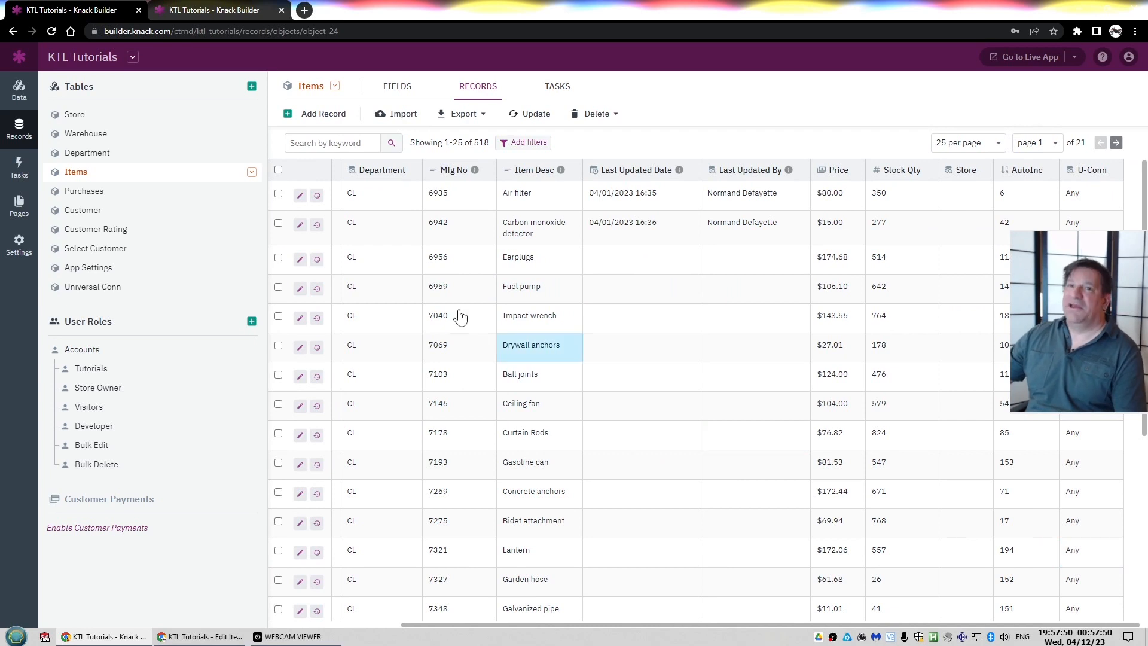
key(ctrl+Tab)
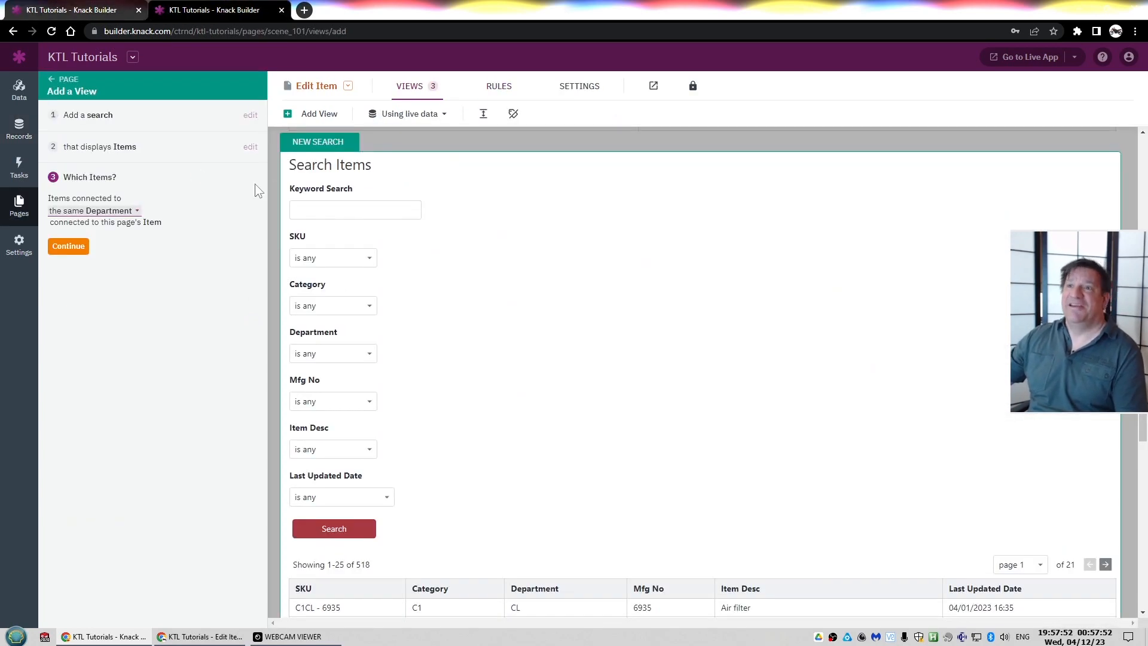
click(130, 211)
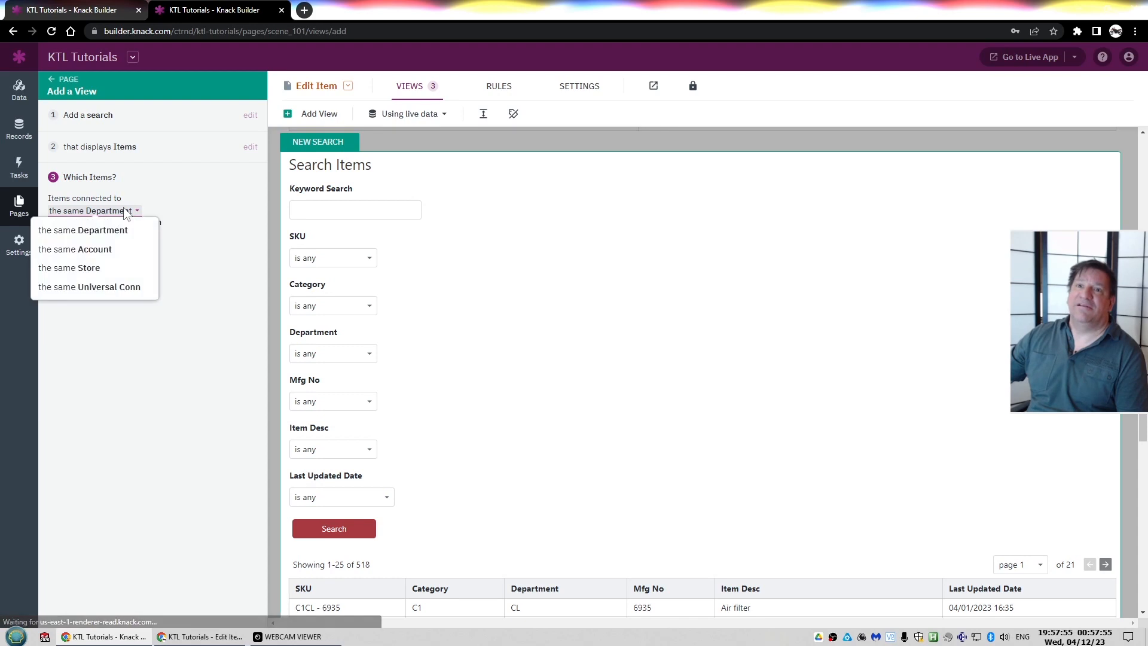
click(79, 288)
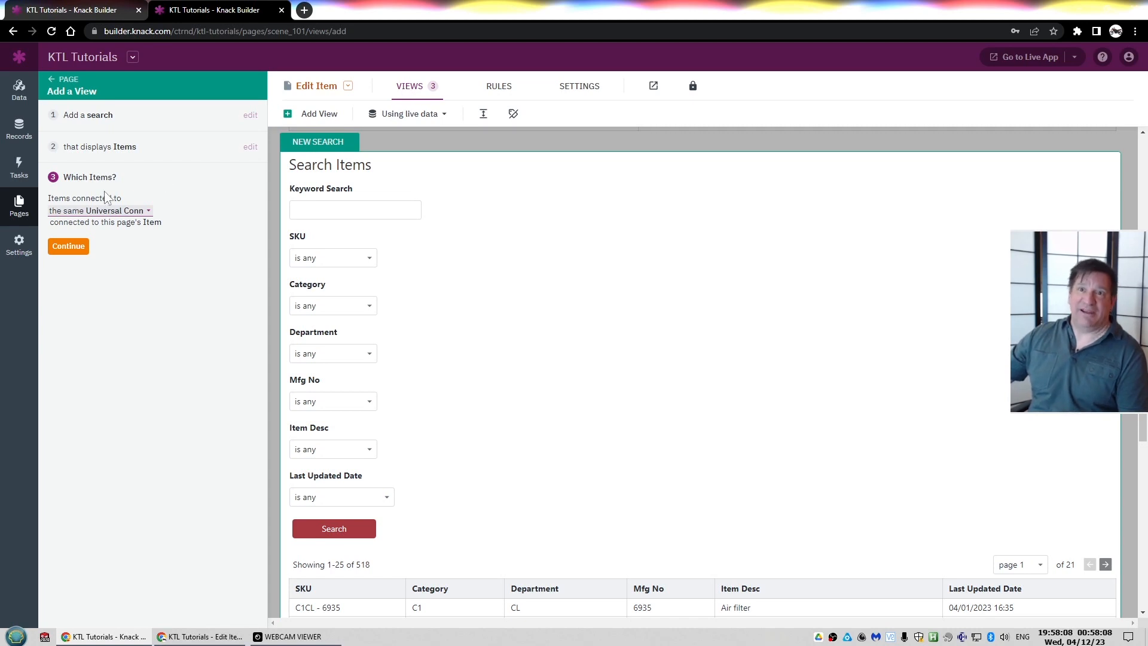
click(416, 95)
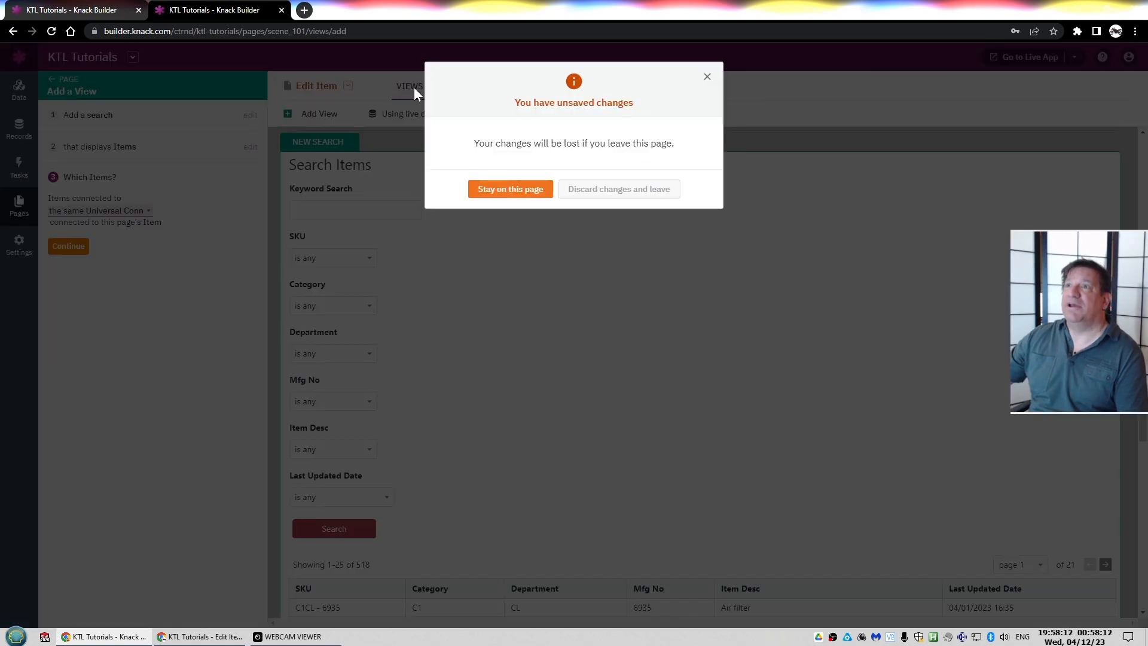
click(571, 191)
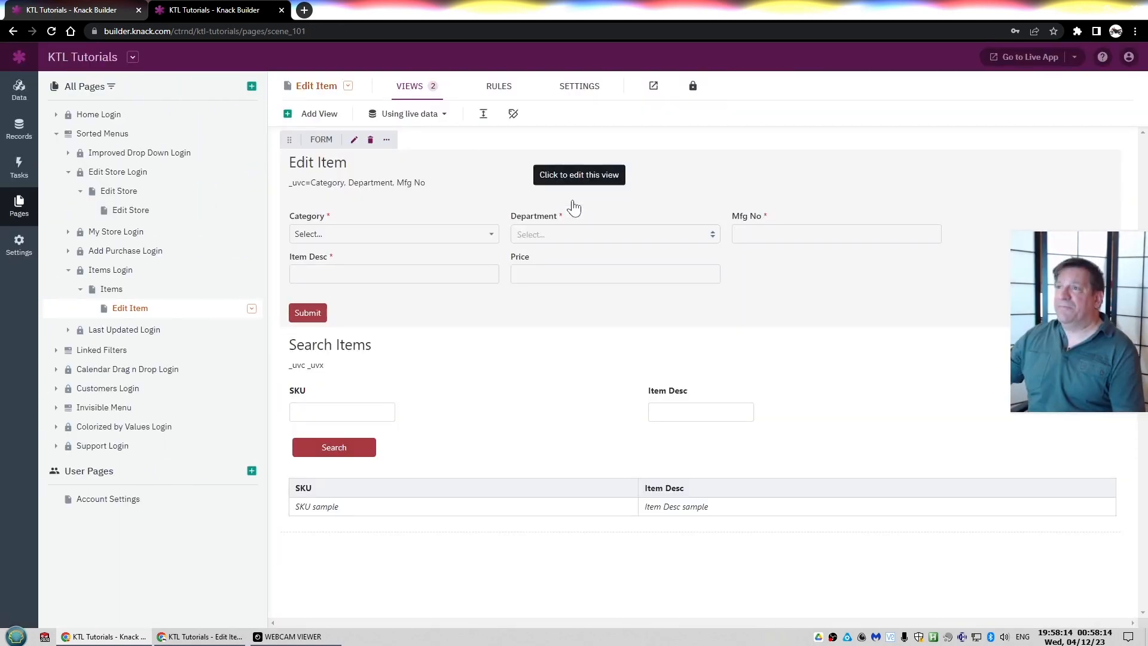
Switch to the live app and select the Mfg No value on the Edit Item form
key(alt+Tab)
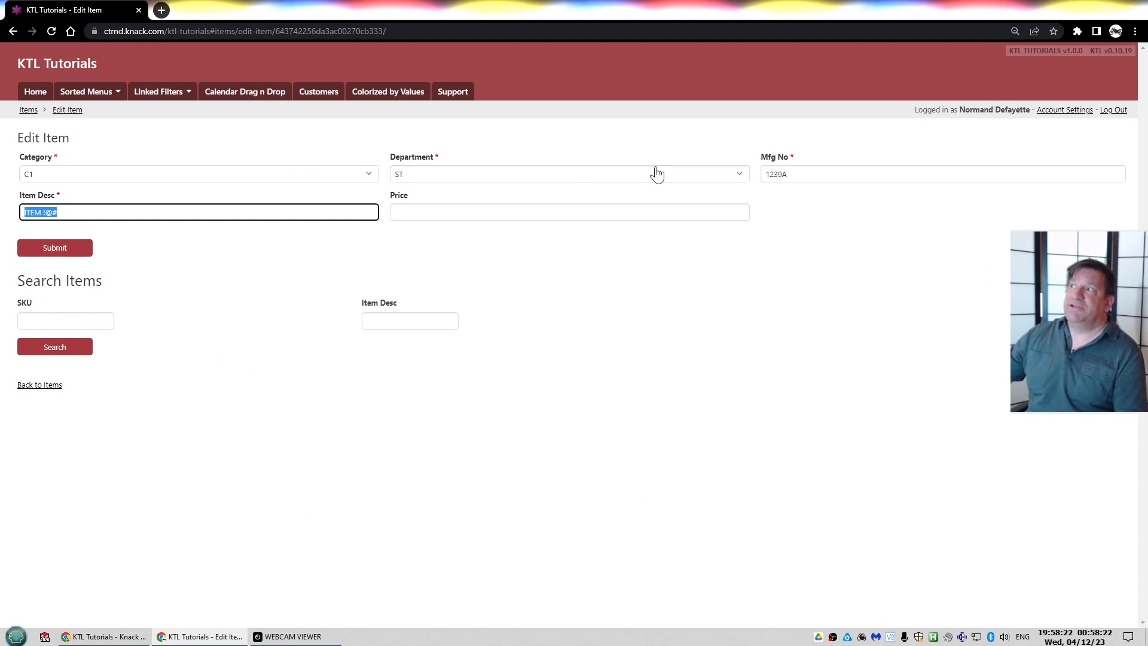
click(826, 172)
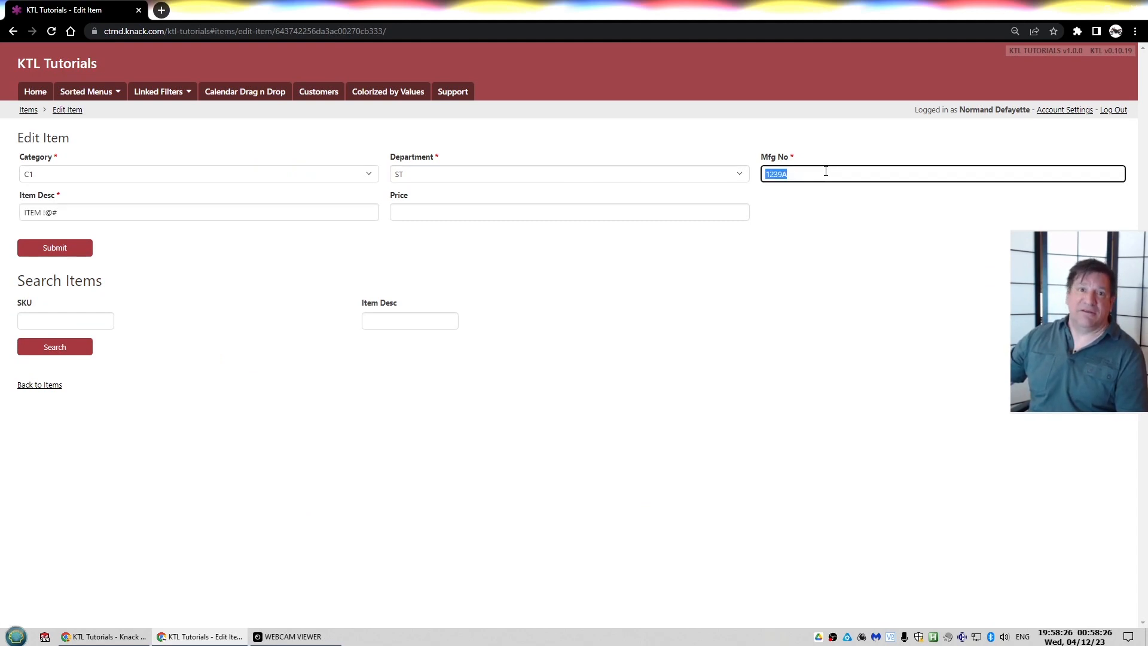
click(826, 171)
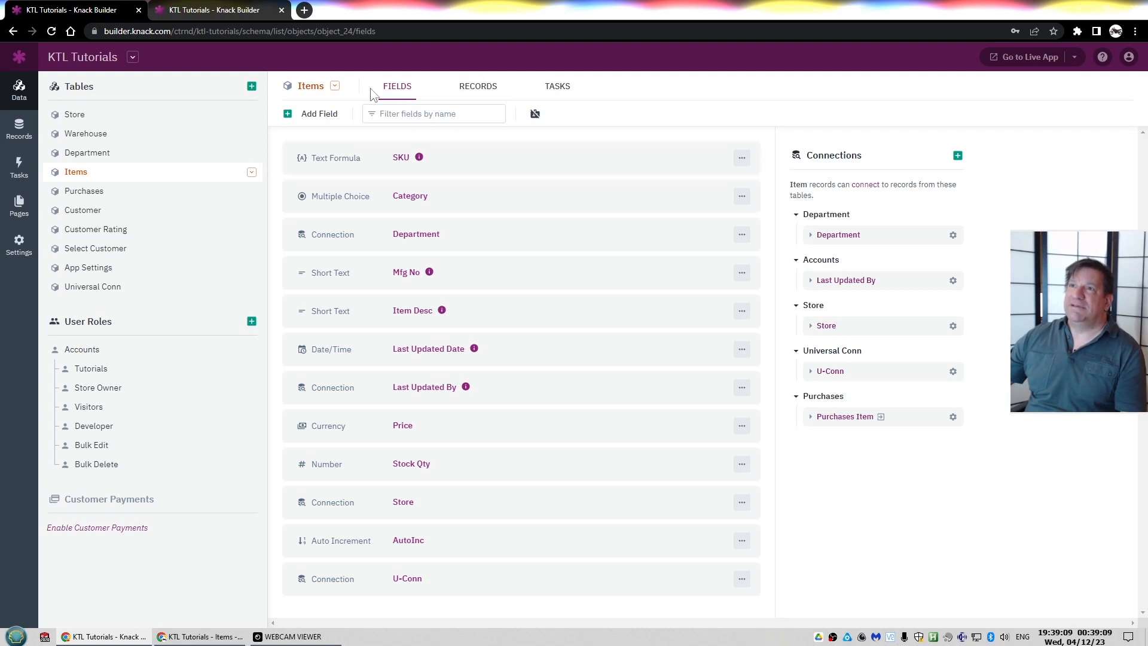
Open the Items table settings to review the display field and sort order, then close them
click(338, 87)
click(333, 102)
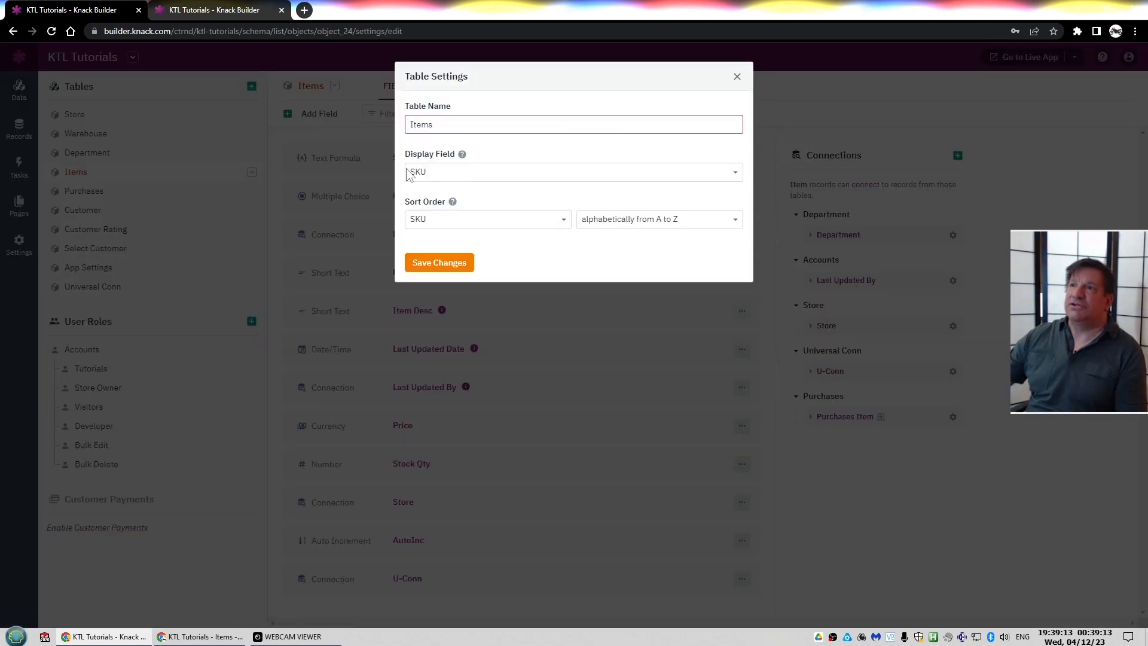
click(343, 159)
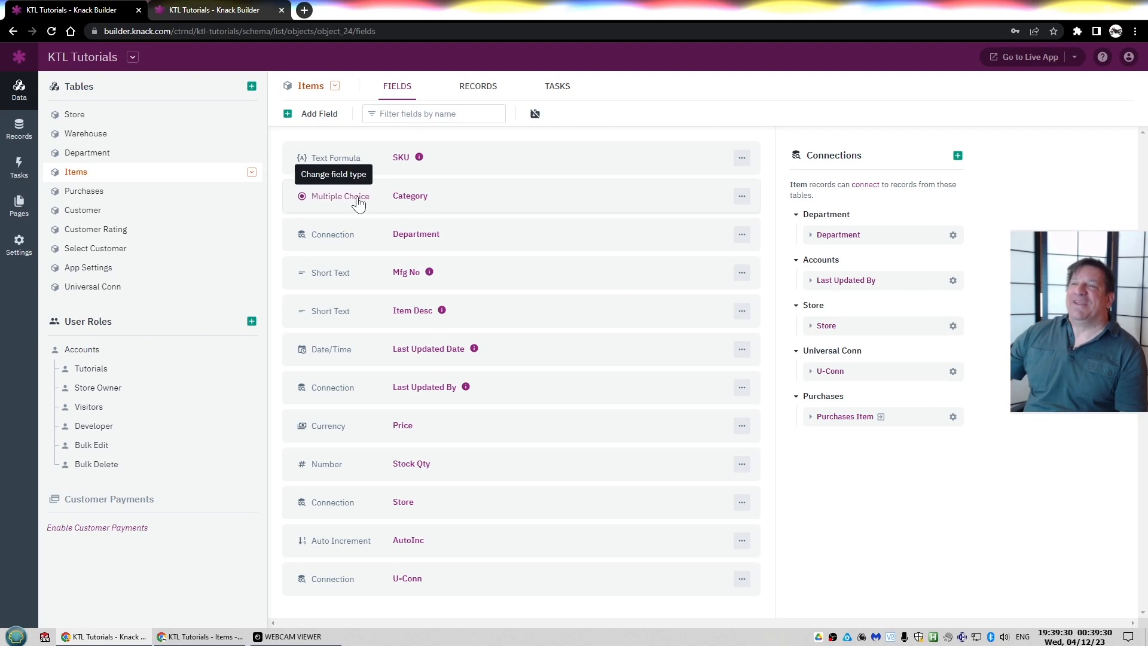
Examine the Items Category field and the Department table's records before returning to the Items records
click(411, 198)
click(283, 317)
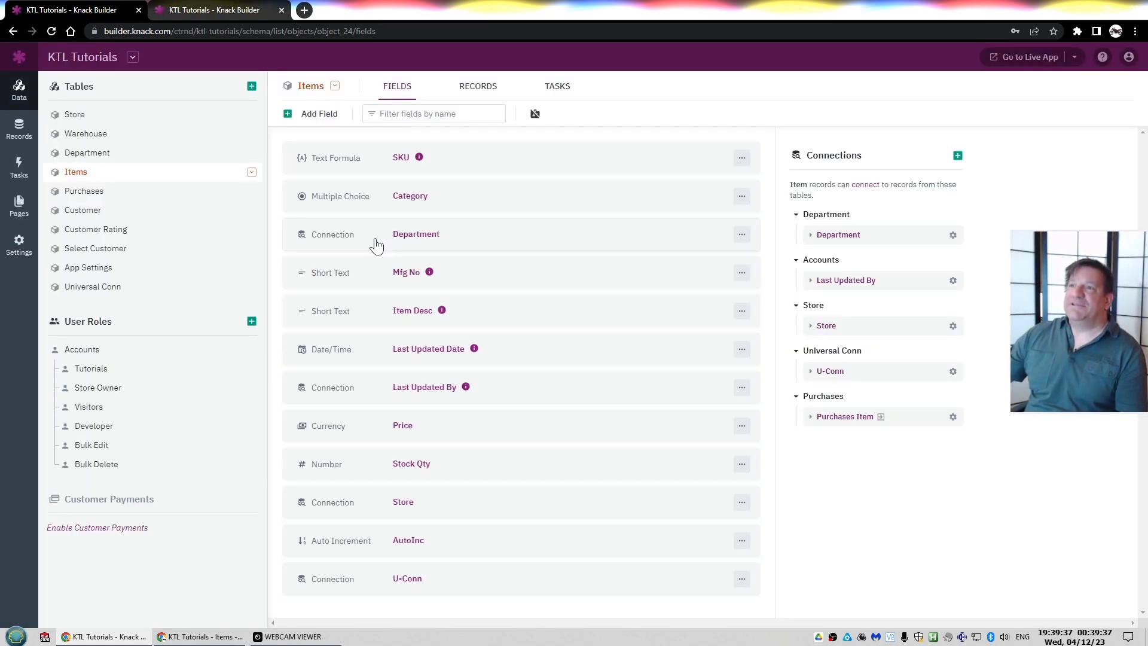
click(99, 159)
click(504, 90)
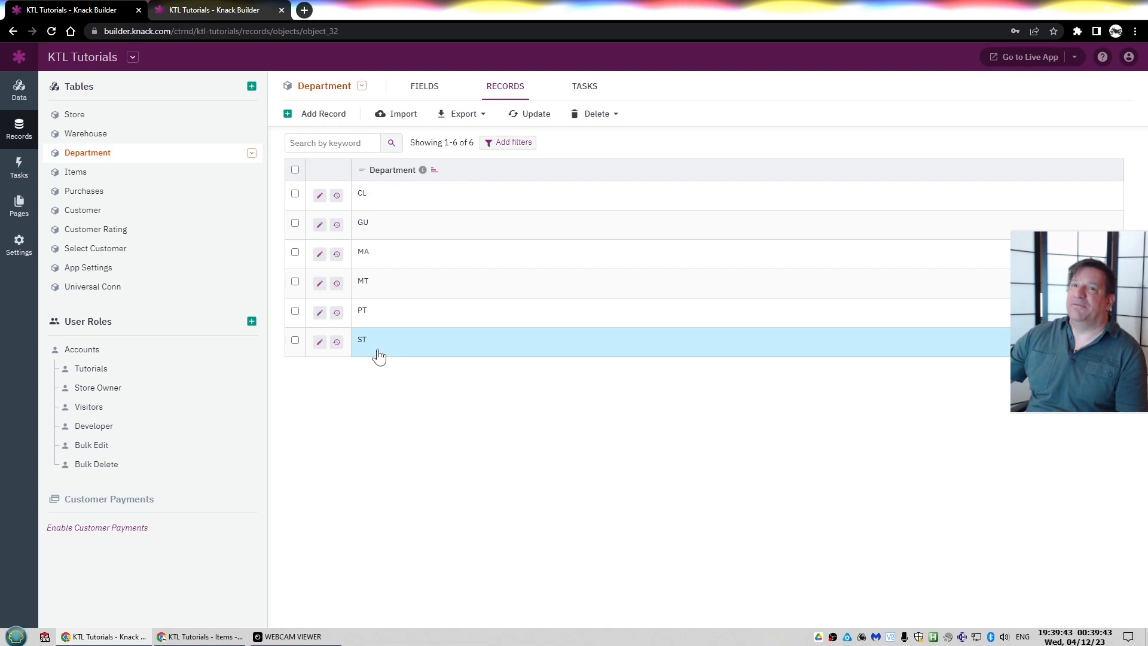
click(85, 172)
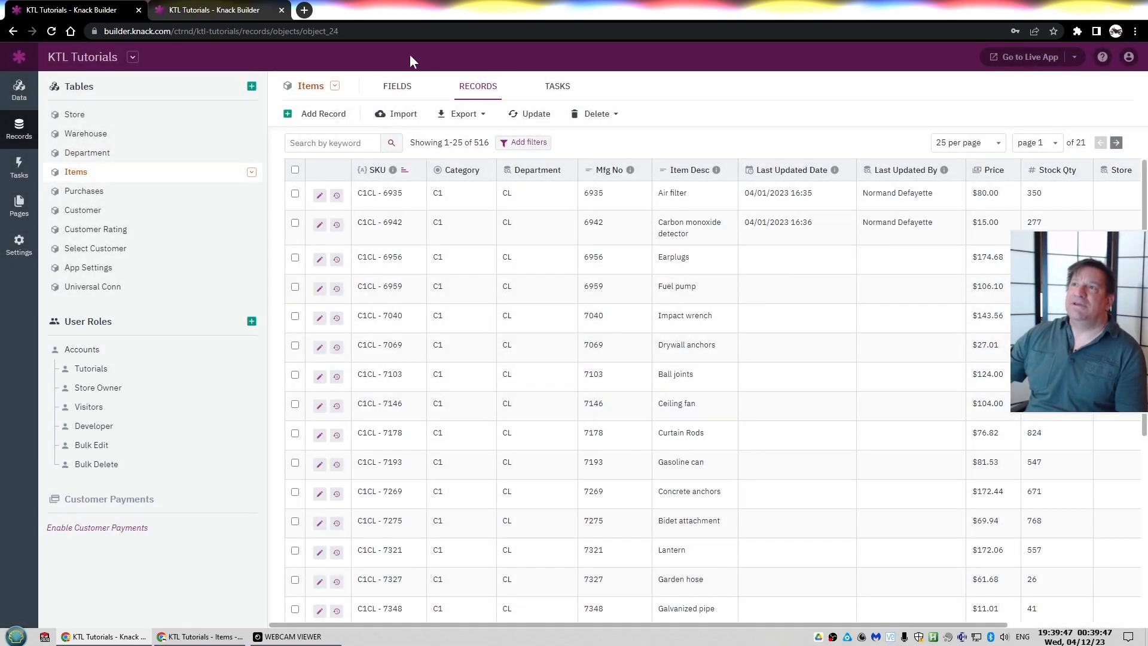
Inspect the Mfg No and SKU field settings, including their descriptions and the SKU formula
click(404, 95)
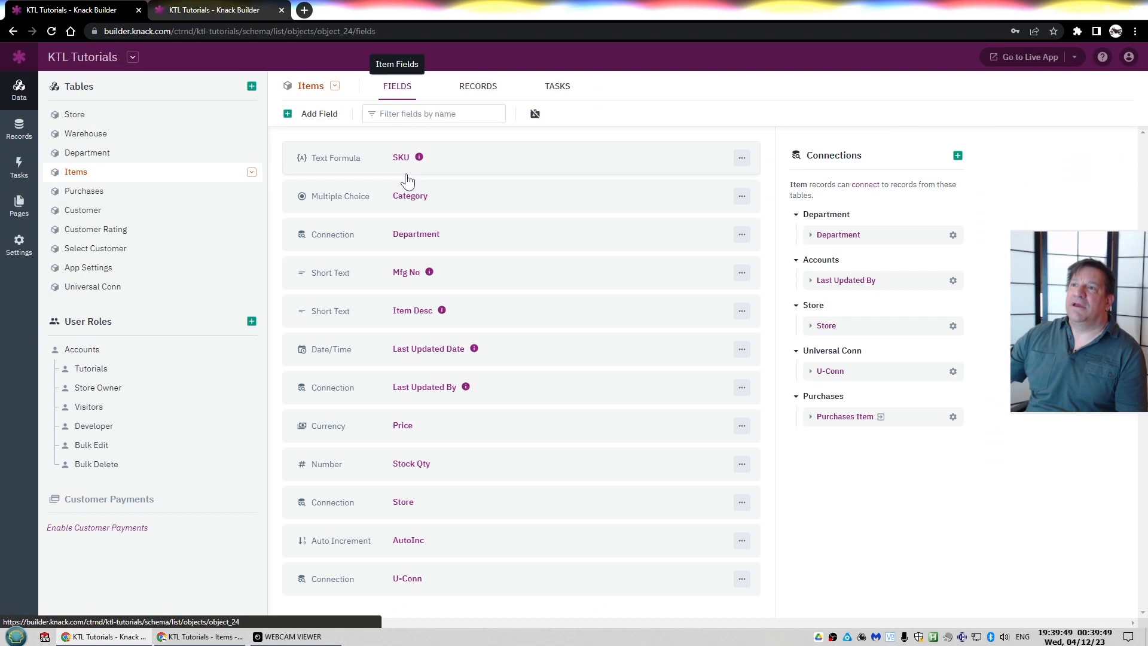
click(407, 273)
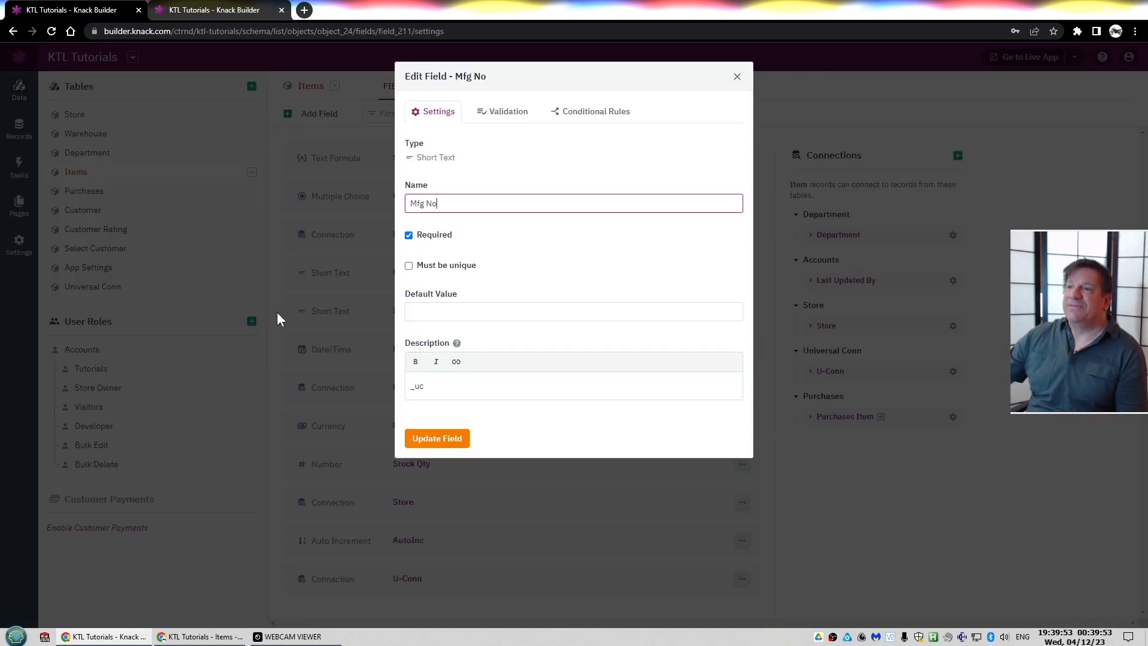
click(275, 314)
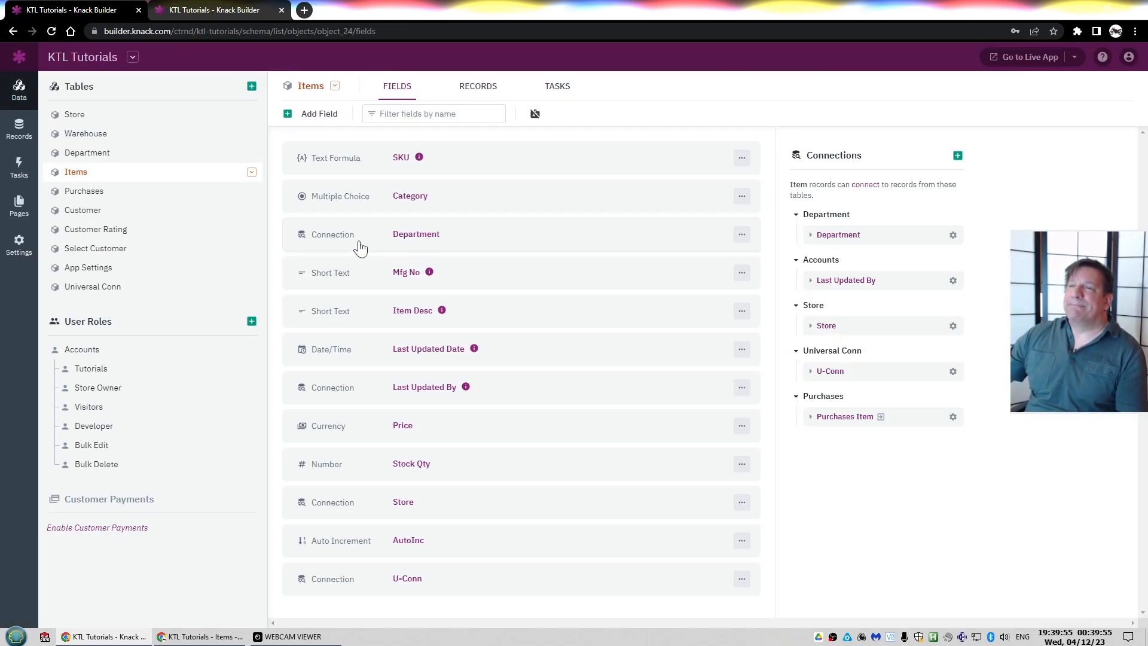
click(404, 158)
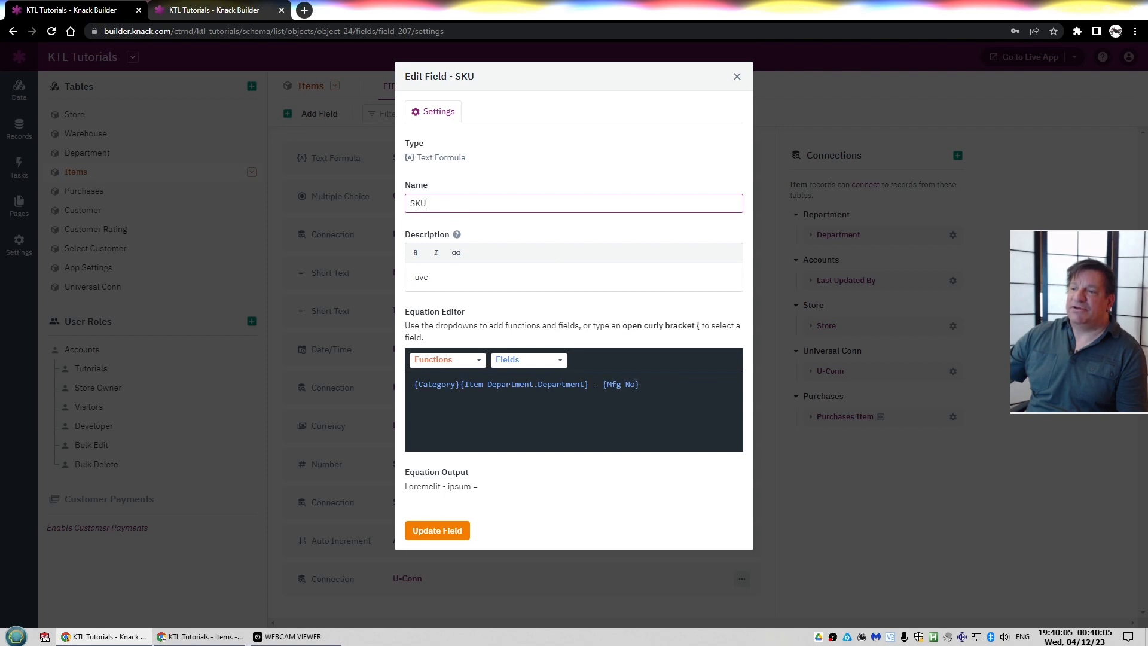
click(440, 279)
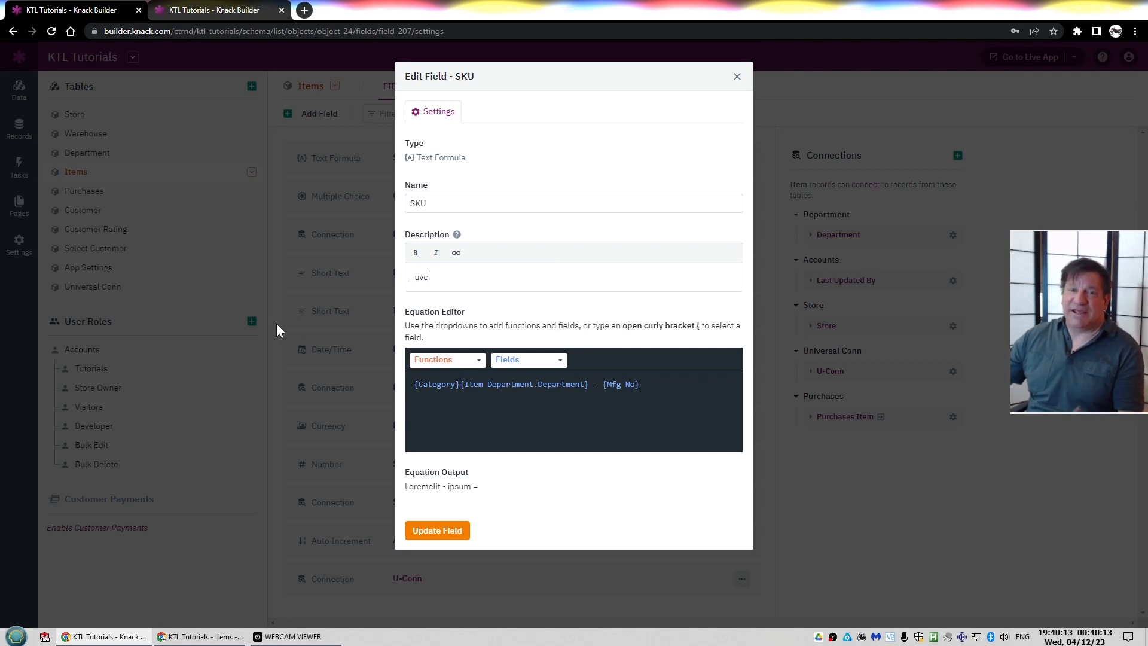
click(277, 326)
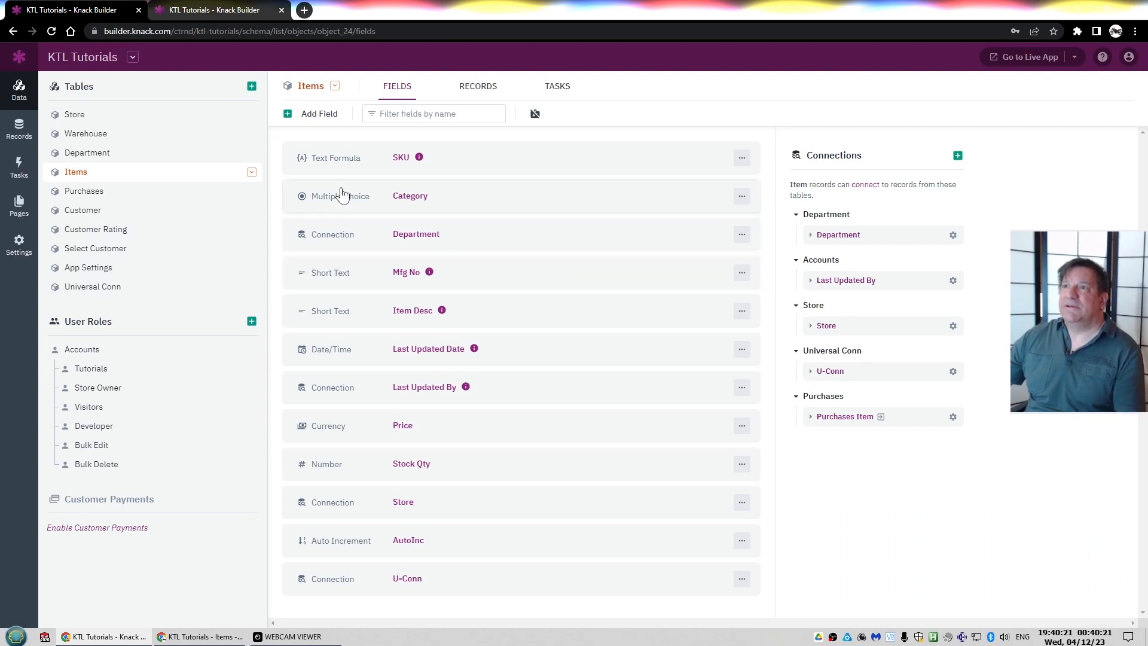
Open the Add Item form's settings on the Items page and examine the _uvc parameters in its description
key(ctrl+Tab)
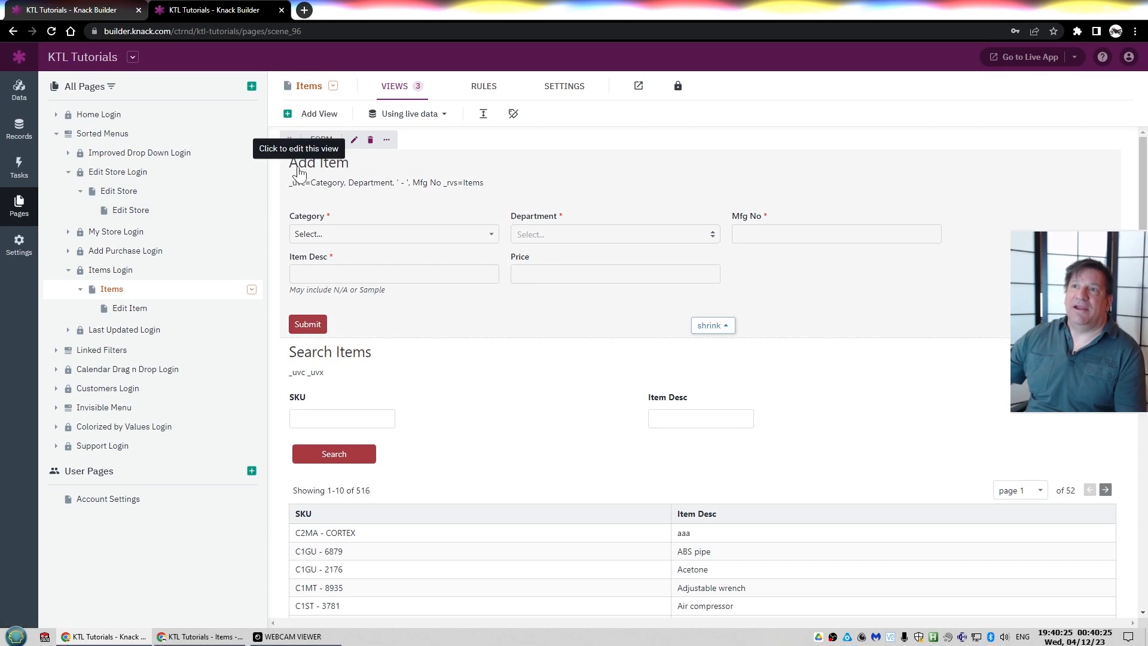
click(354, 172)
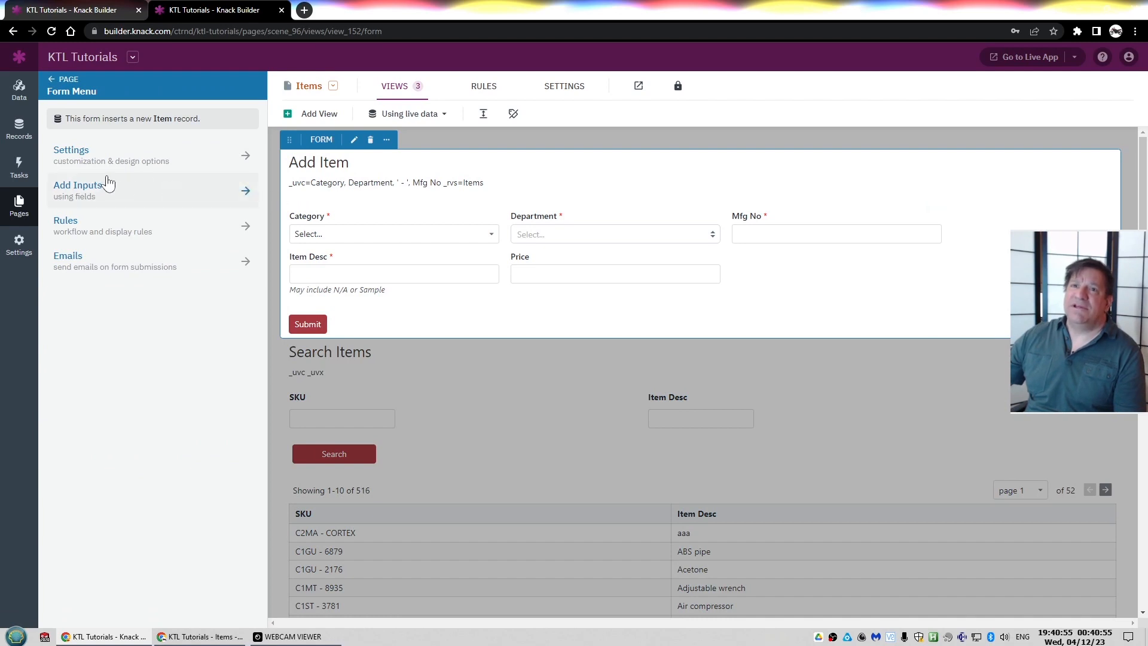
click(90, 157)
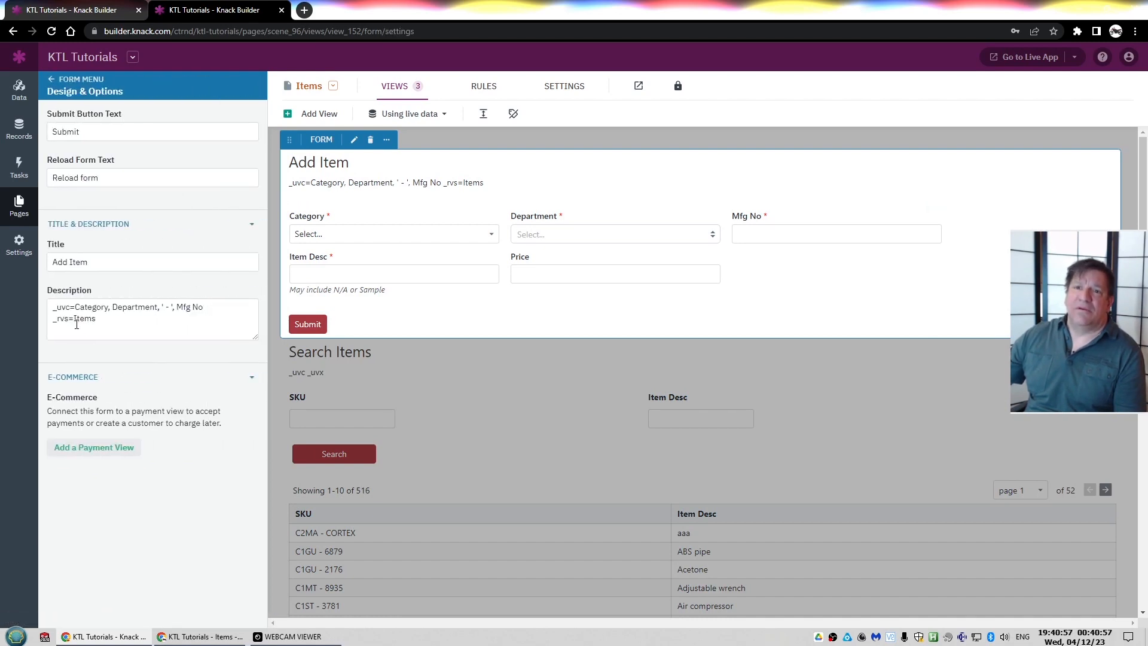
click(66, 303)
key(shift+Right)
key(shift+Right)
key(shift+Right)
key(shift+Right)
key(shift+Right)
key(shift+Right)
key(shift+Right)
key(shift+Right)
key(shift+Right)
key(shift+Right)
key(shift+Right)
key(shift+Right)
key(shift+Right)
key(shift+Right)
key(shift+Right)
key(shift+Right)
key(shift+Right)
key(shift+Right)
key(shift+Right)
key(shift+Right)
key(shift+Right)
key(shift+Right)
key(shift+Right)
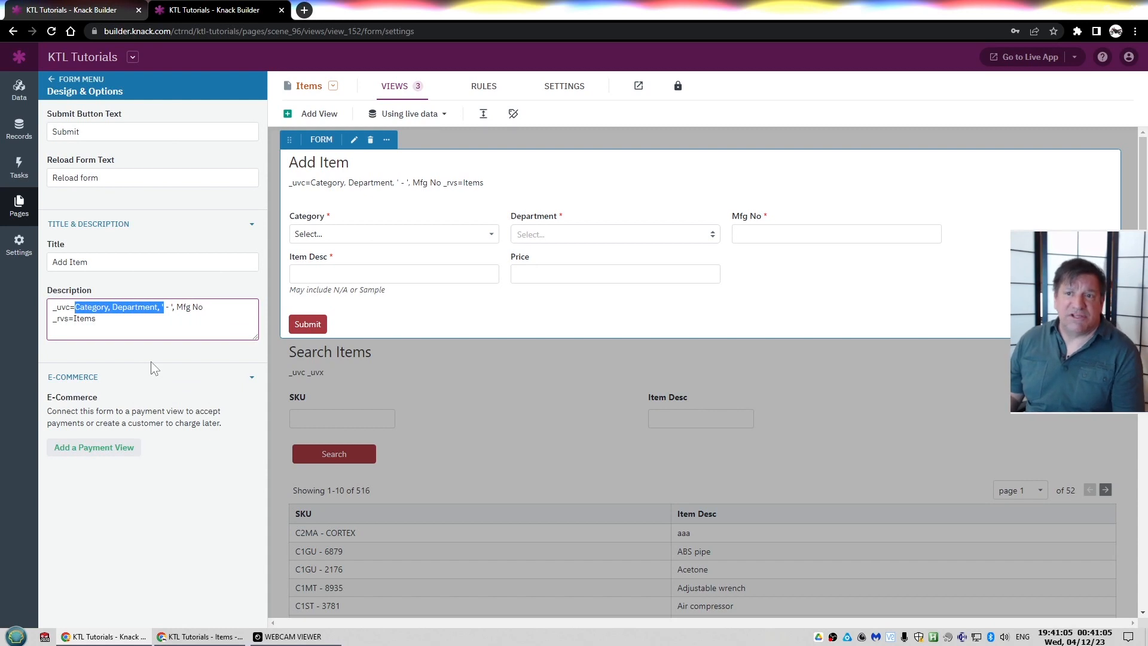
key(Right)
key(shift+Right)
key(shift+Right)
key(shift+Right)
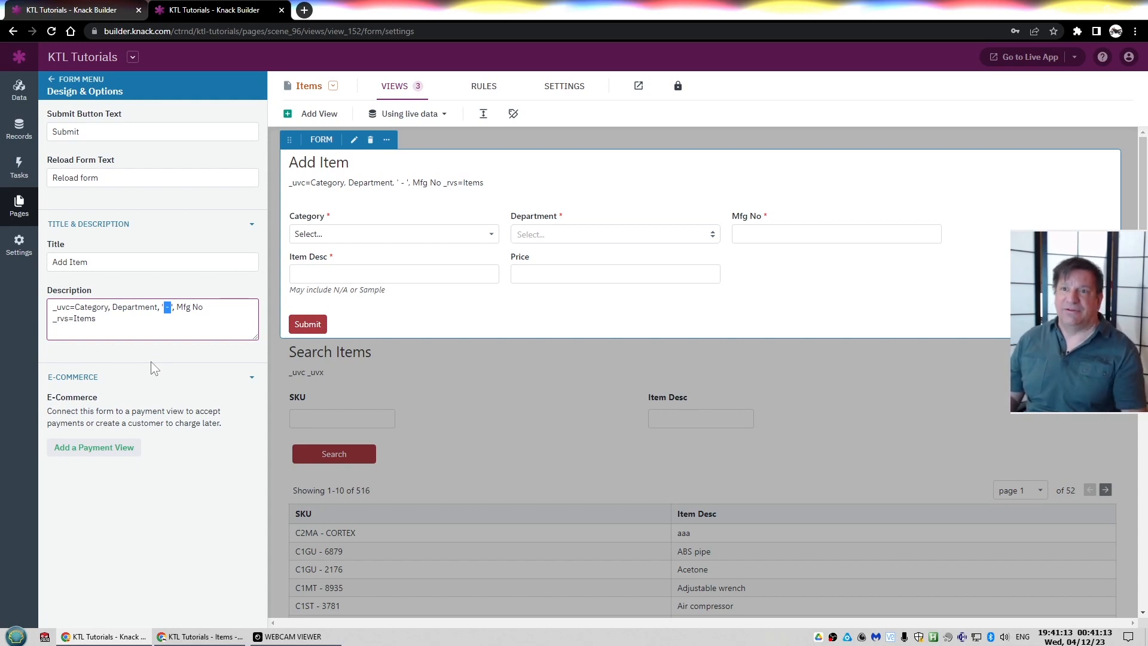
click(314, 382)
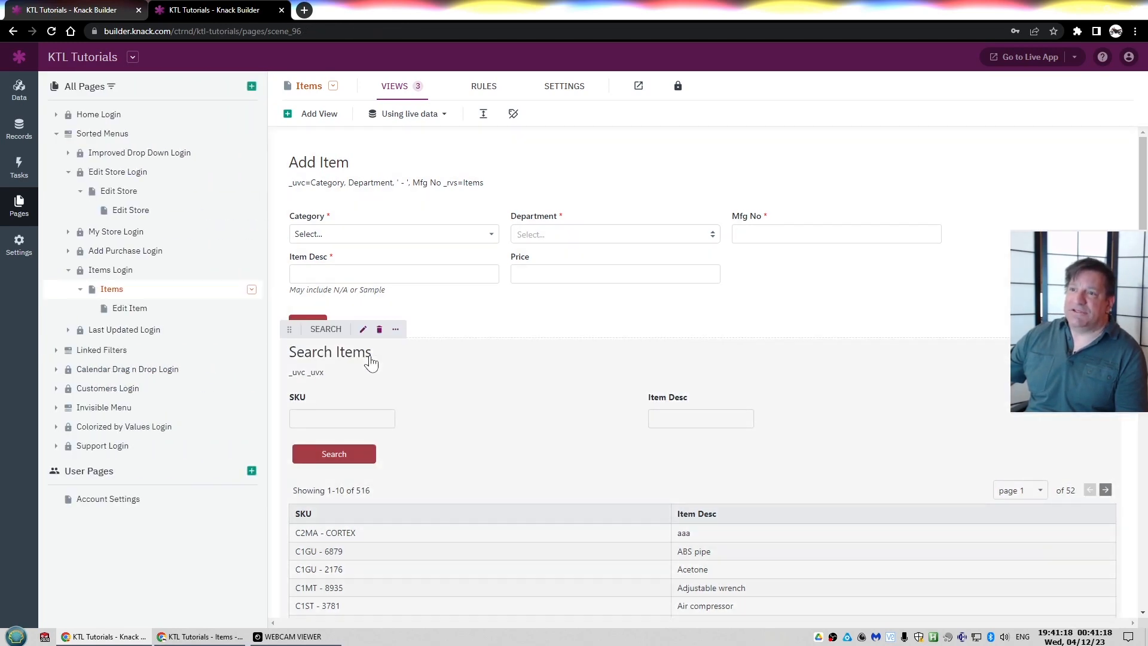
Examine the Search Items view's source, search inputs and the SKU input's properties
click(369, 361)
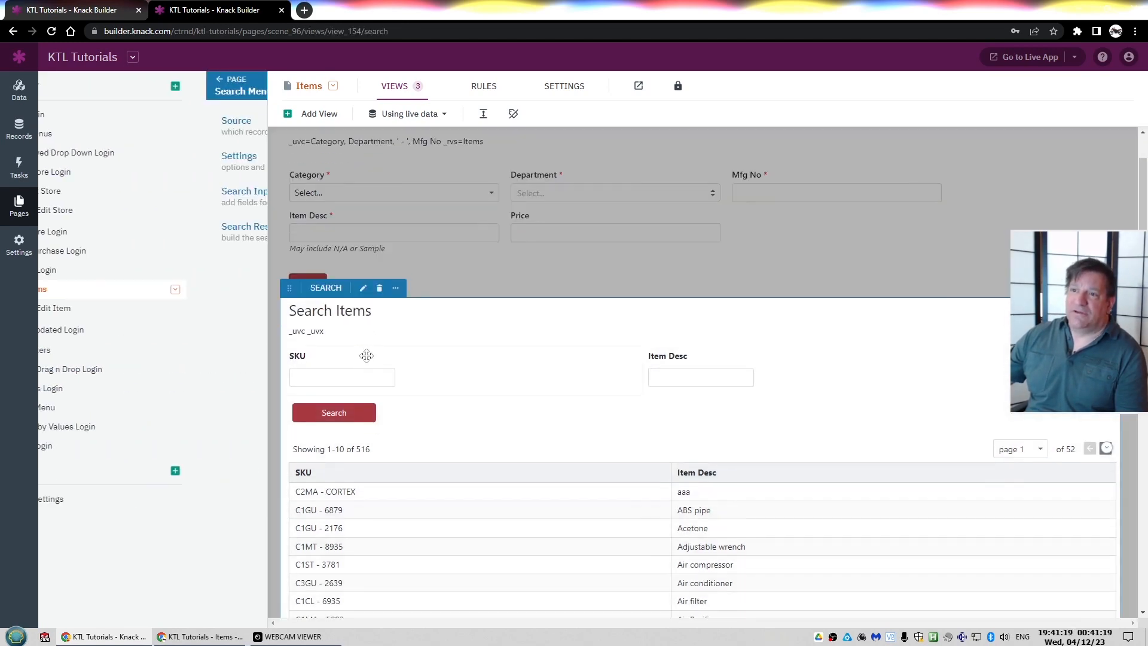
click(90, 127)
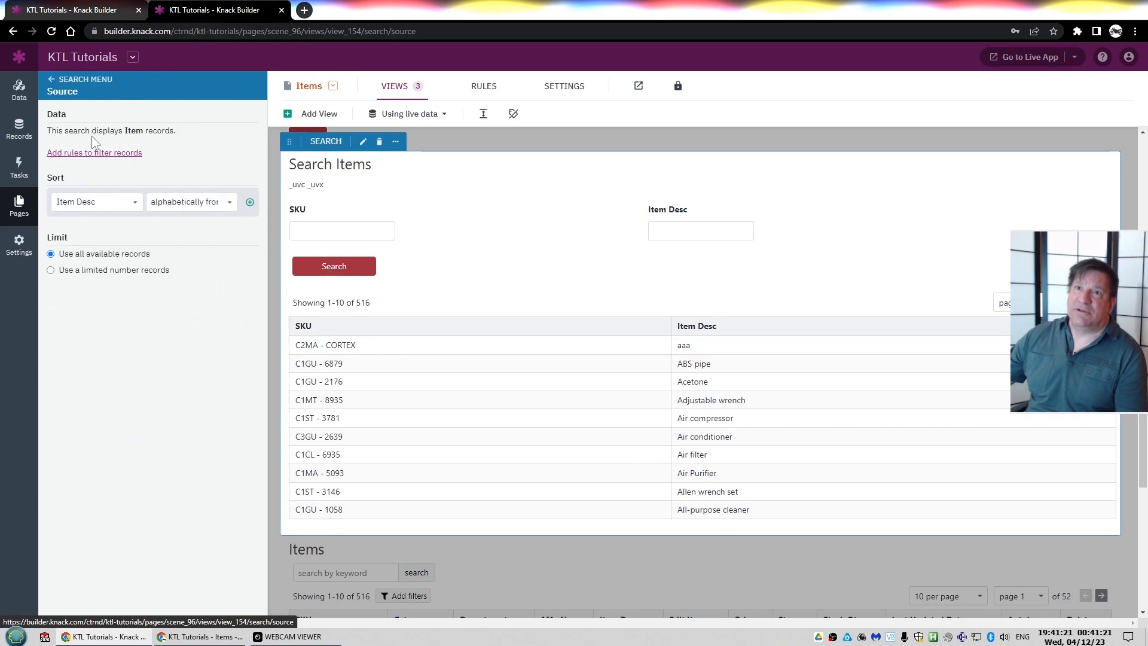
key(Escape)
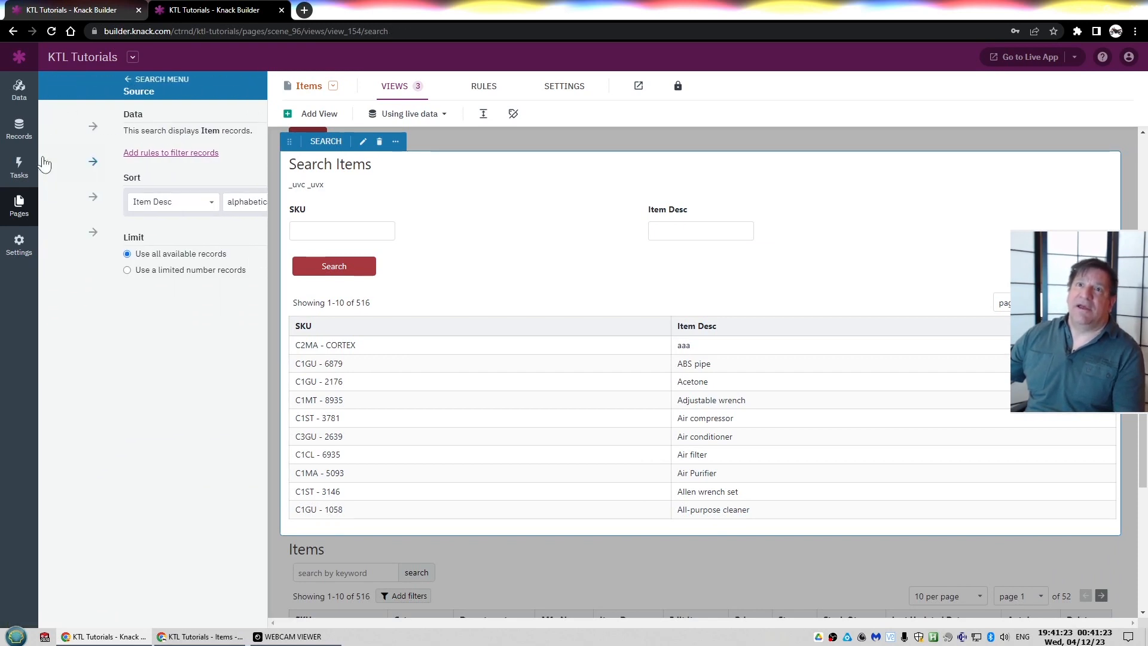
click(84, 192)
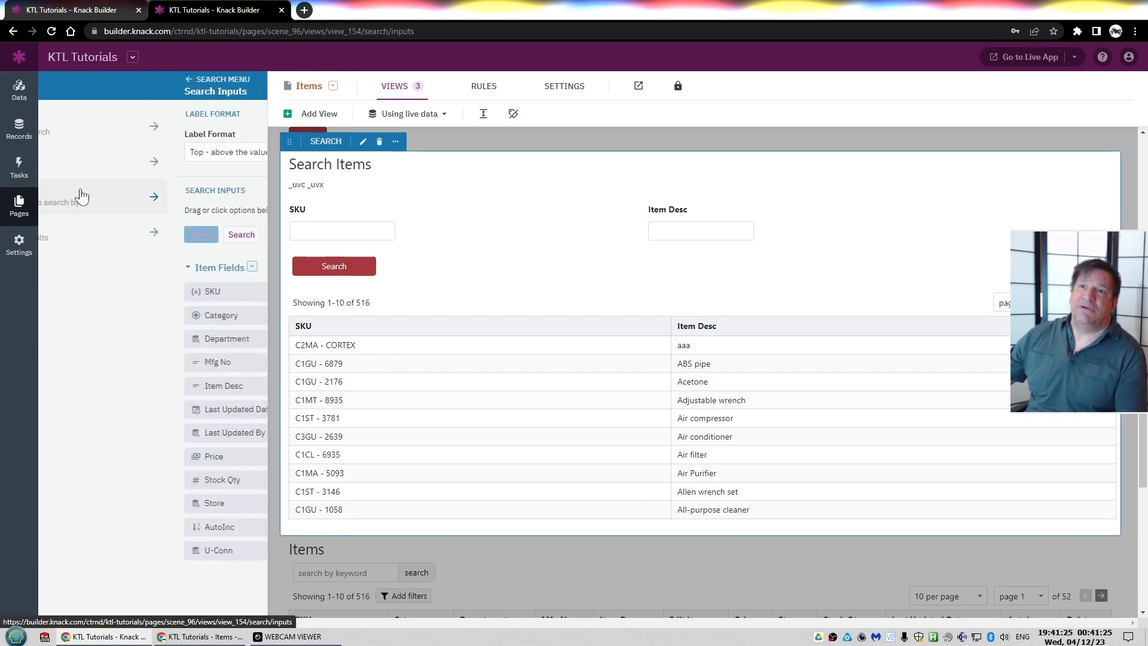
click(349, 224)
scroll(350, 224, up, 3)
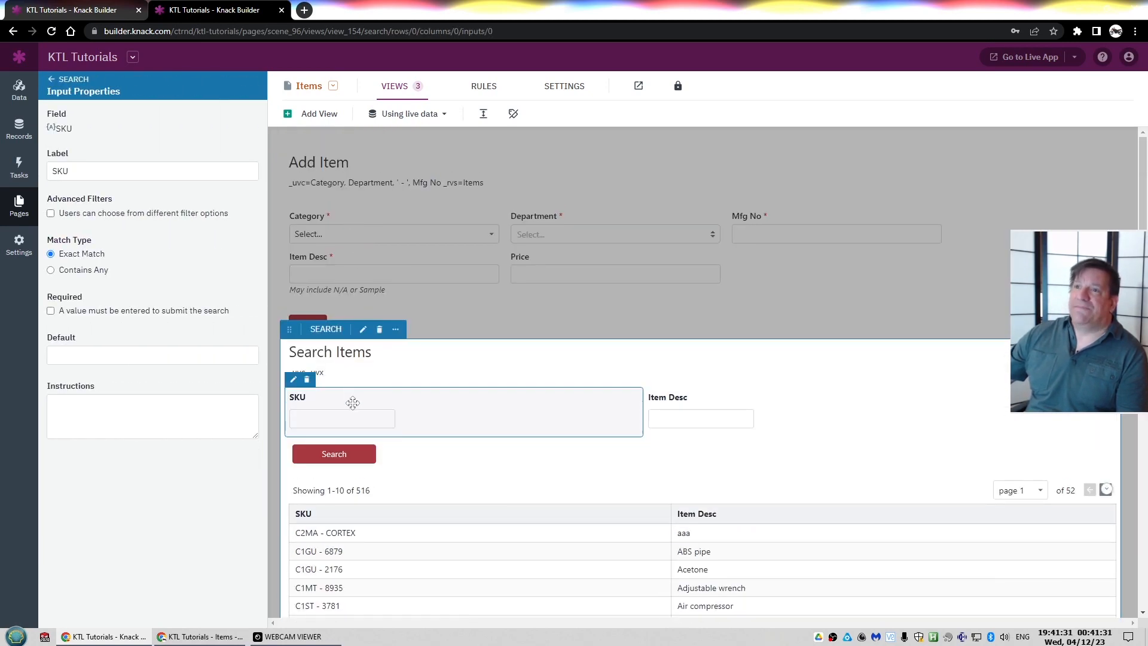
click(671, 416)
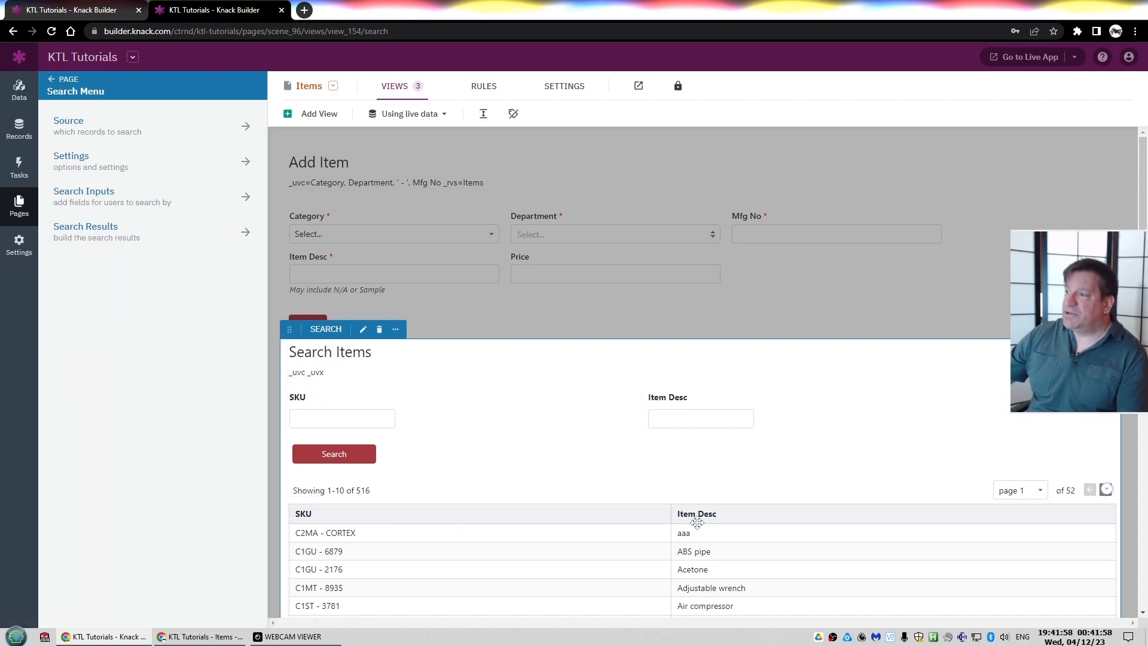
Switch to the live Items app and fill the Add Item form with Category C1, Department CL and Mfg No ABCD123
key(alt+Tab)
key(alt+Tab)
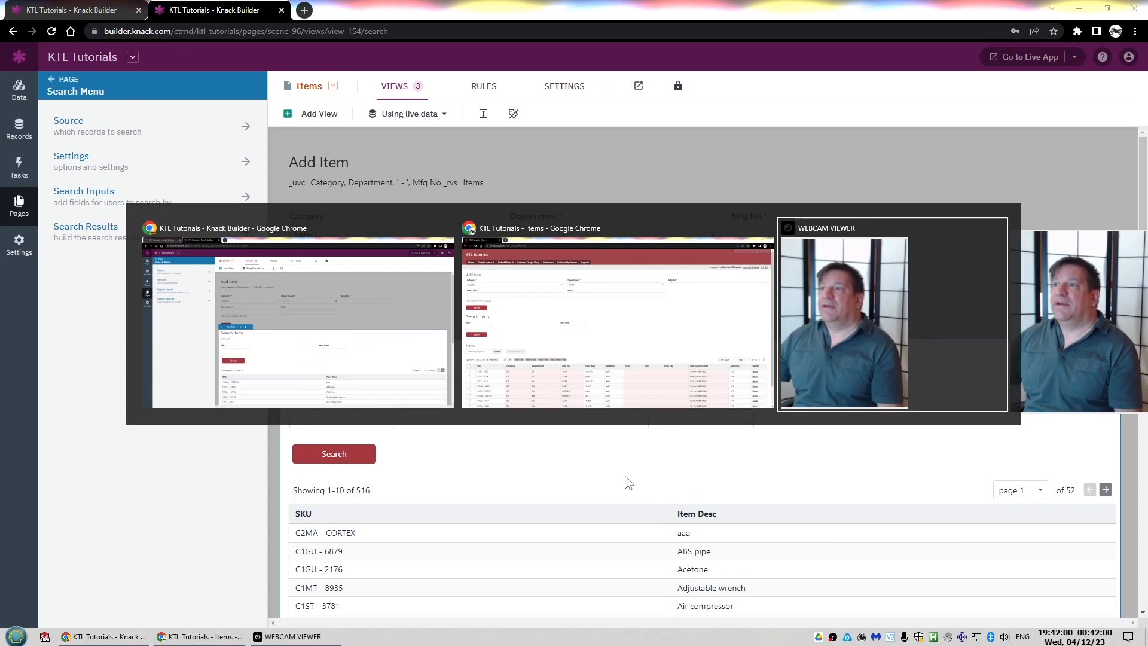
click(481, 371)
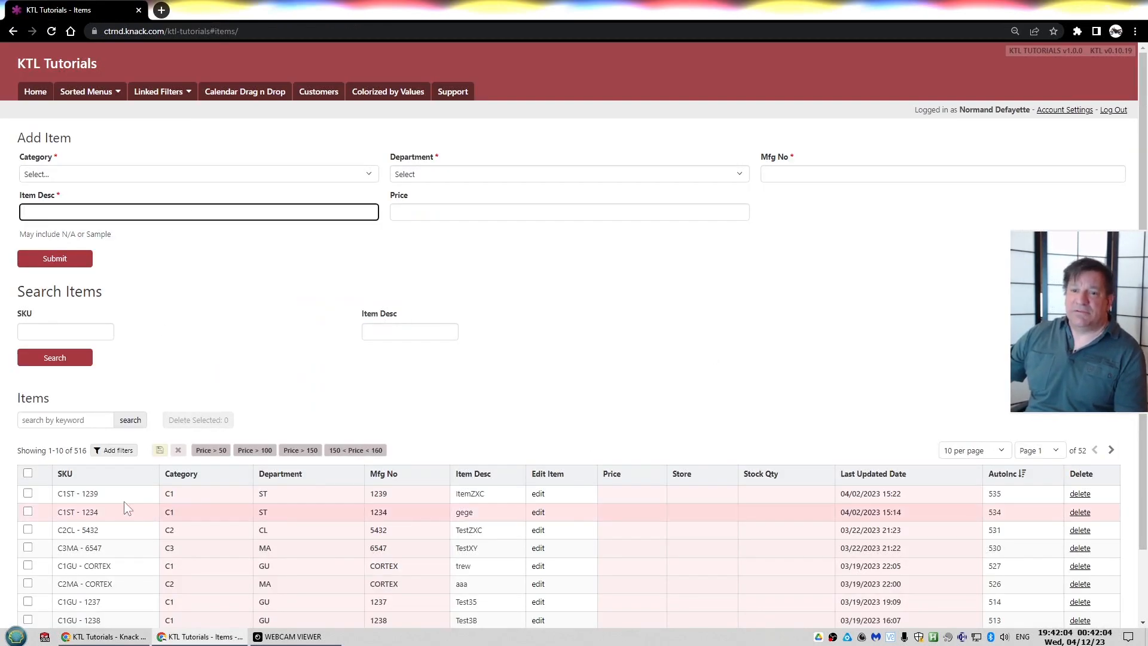
click(132, 175)
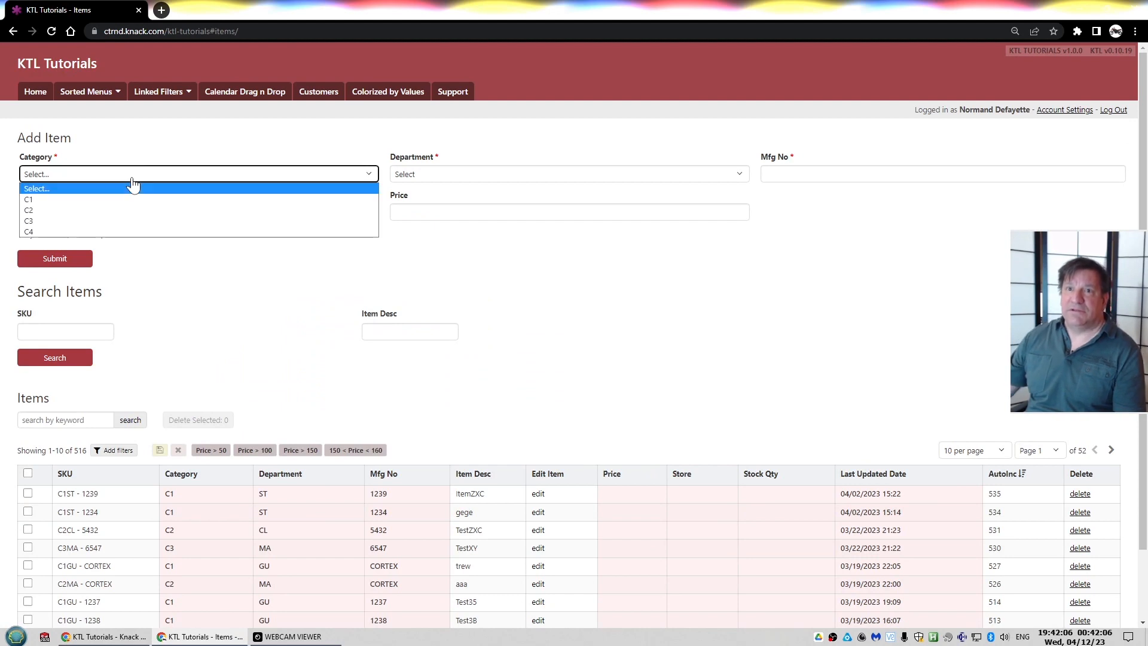
click(119, 200)
click(426, 180)
click(431, 258)
click(778, 174)
text(ABCD)
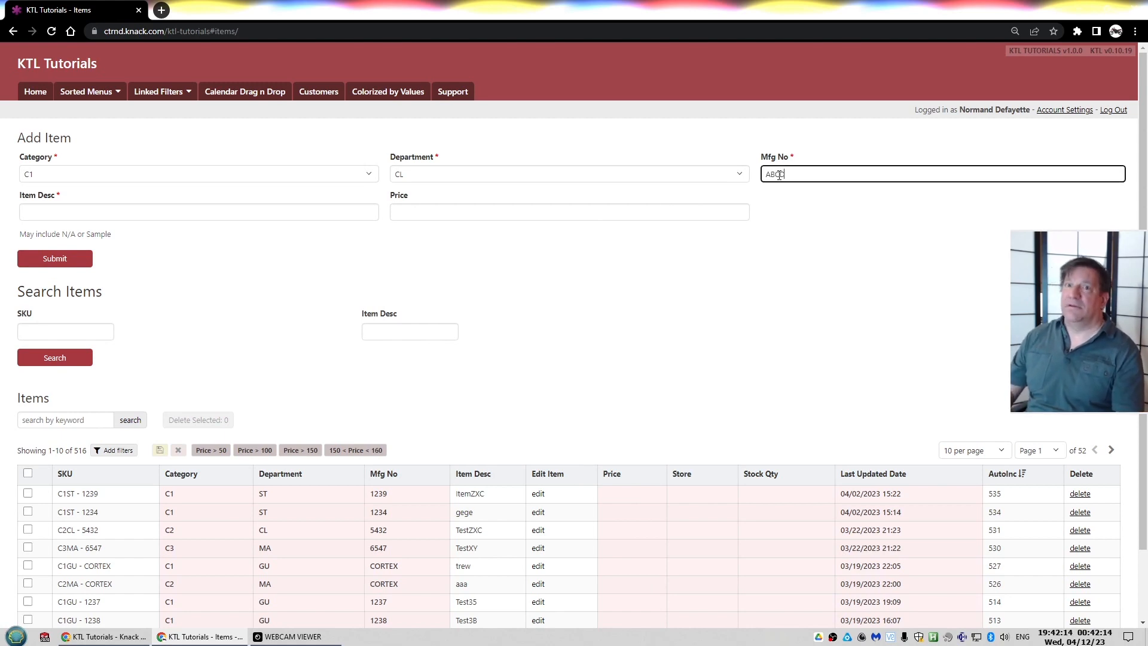
key(BackSpace)
key(BackSpace)
text(123)
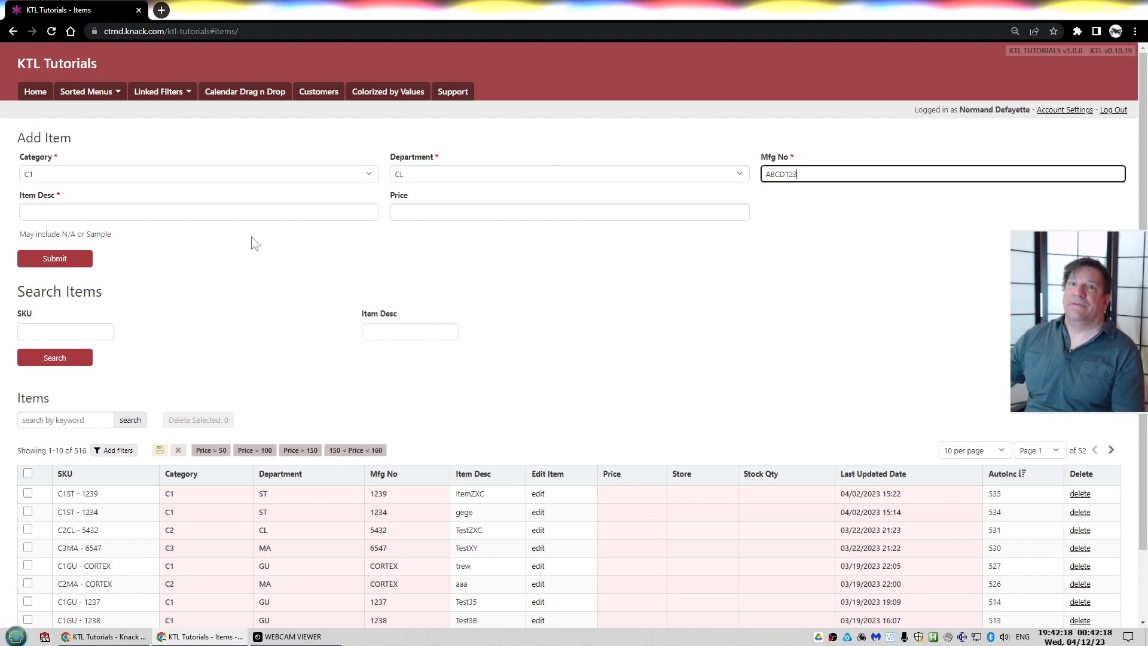
Enter Item ABC as the Item Desc and submit the new item
click(239, 213)
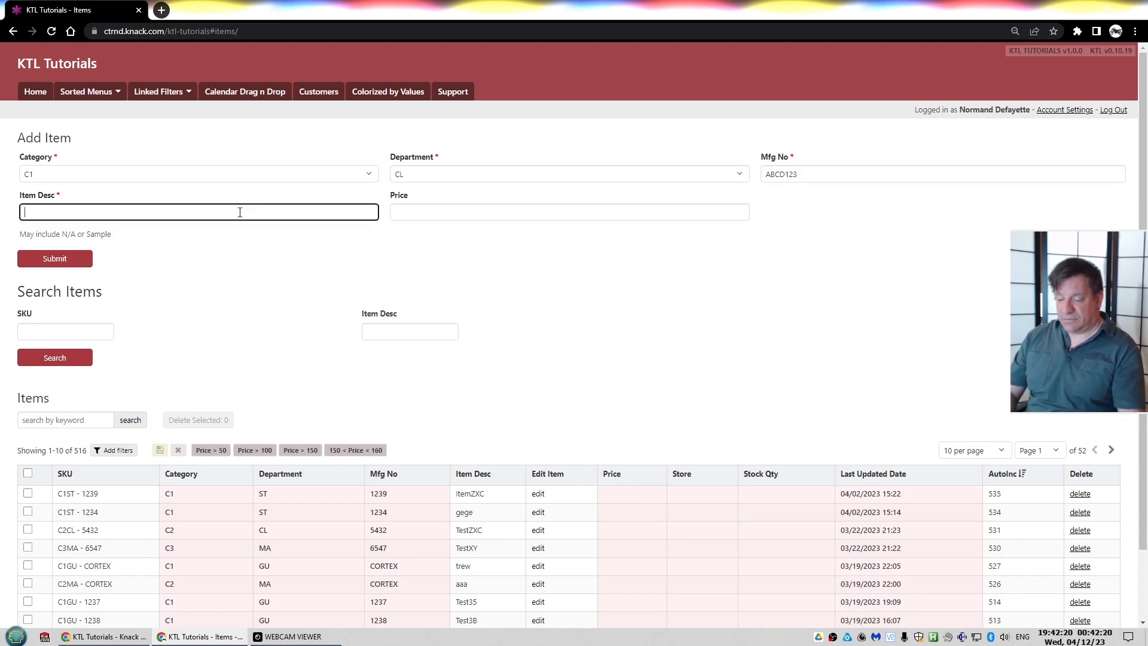
text(Item)
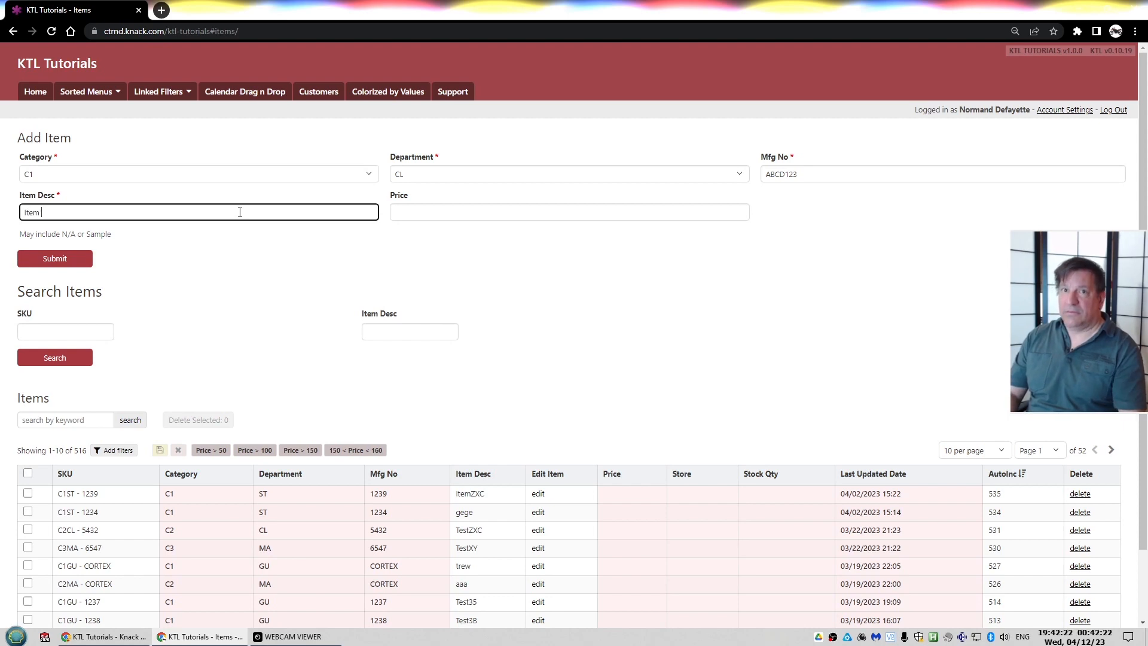
key(BackSpace)
key(BackSpace)
text(ABD)
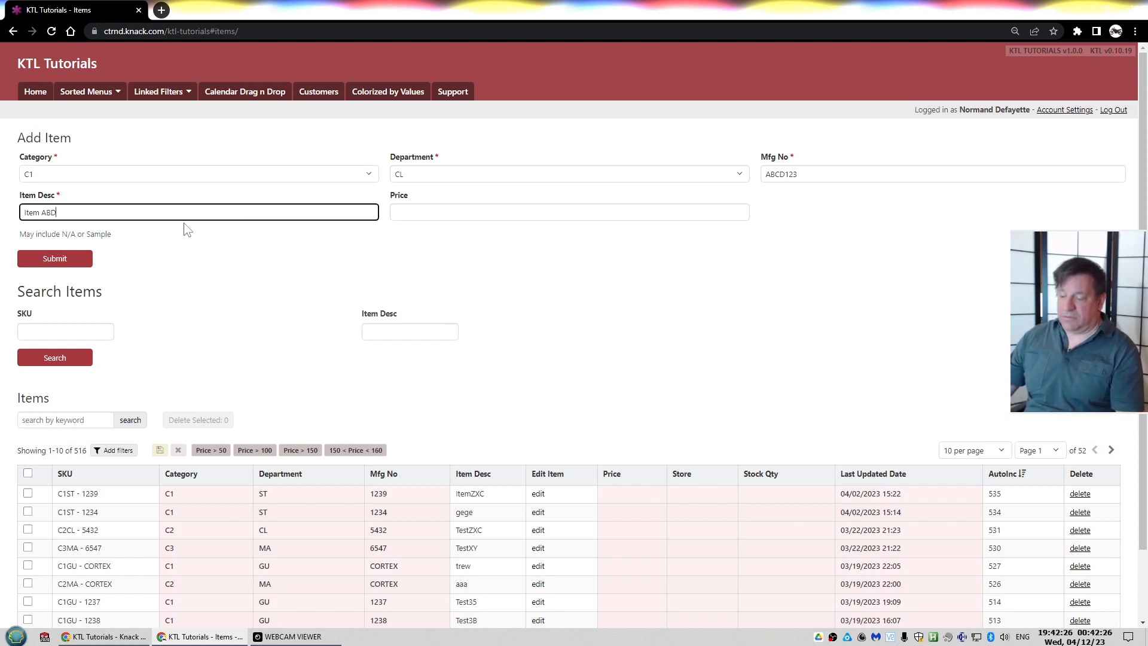
click(59, 260)
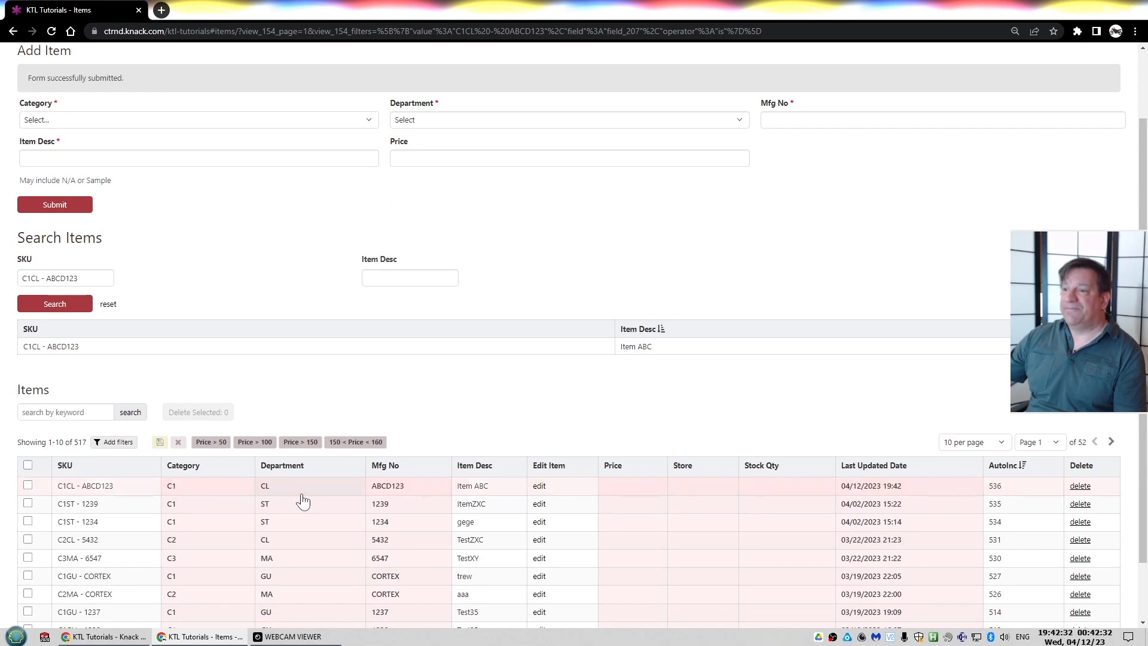
Fill a second item with Category C1, Department ST, Mfg No 1239 and Item Desc AAAAAA, duplicating an existing SKU
scroll(407, 490, up, 2)
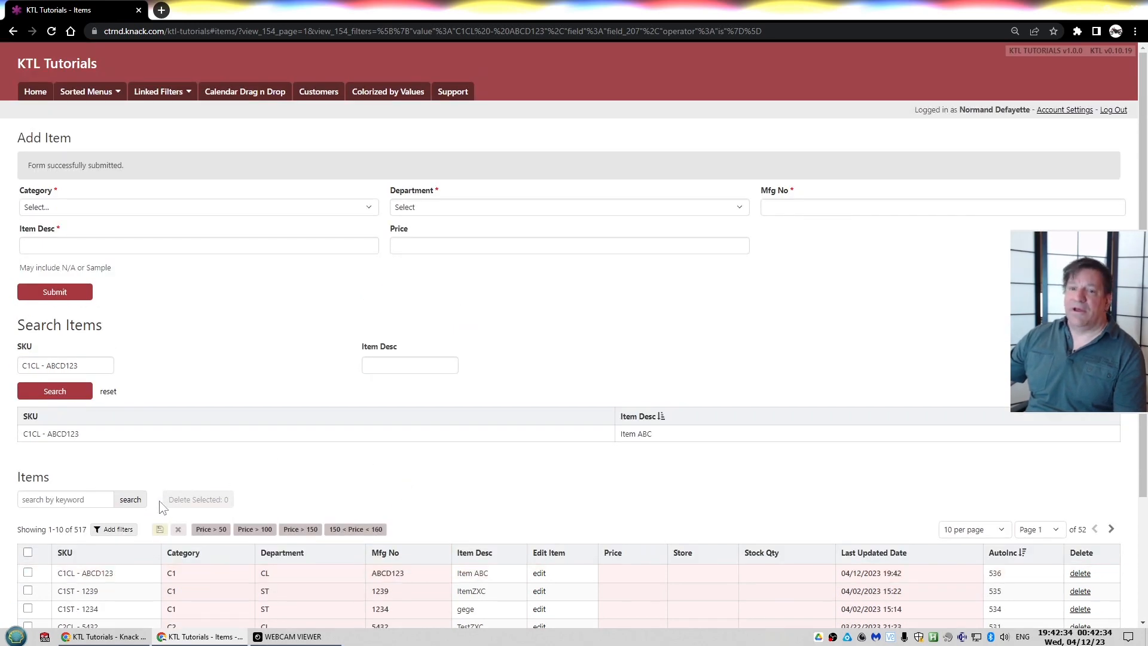
scroll(163, 501, down, 2)
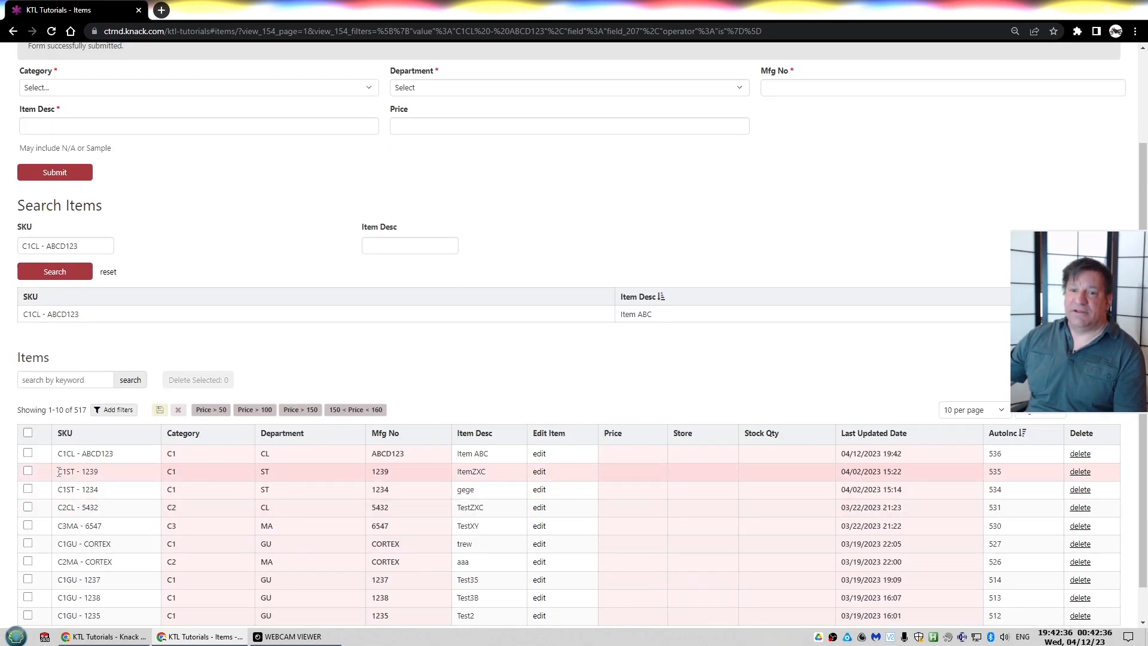
drag(59, 471, 102, 472)
scroll(223, 358, up, 2)
click(80, 208)
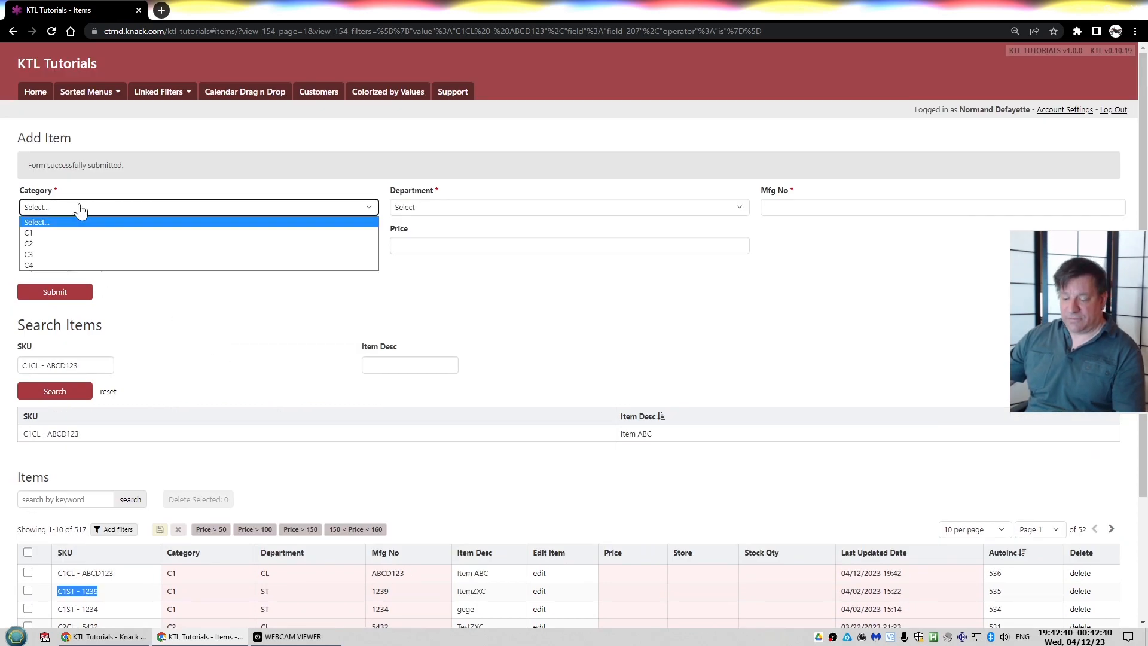
key(Down)
click(414, 209)
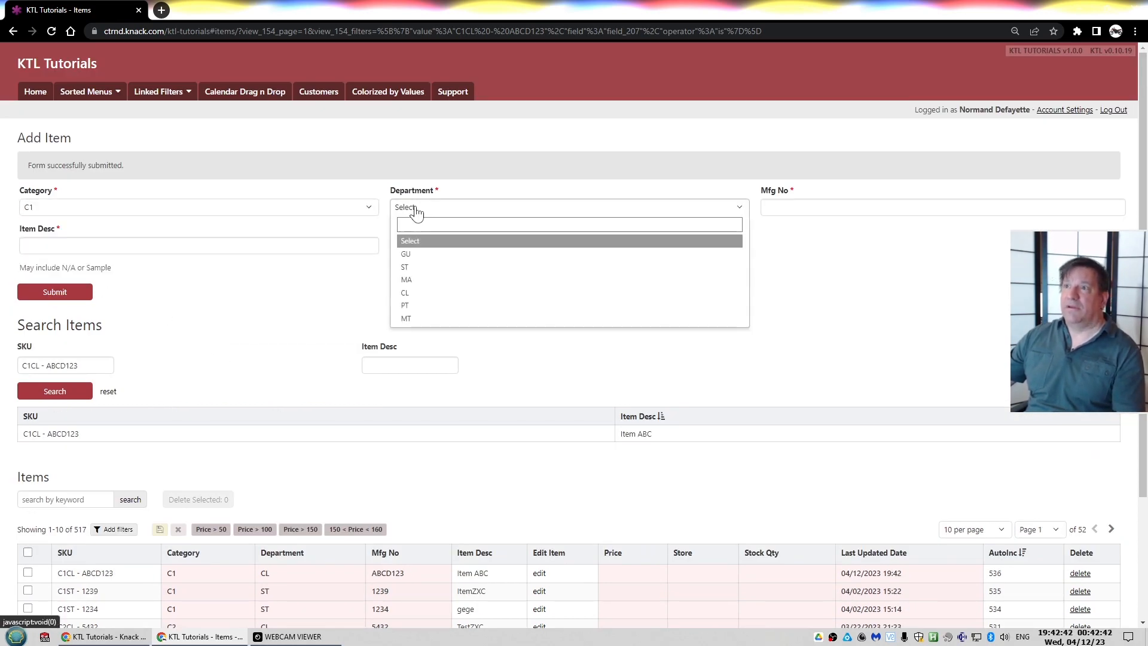
click(410, 266)
click(783, 207)
text(139)
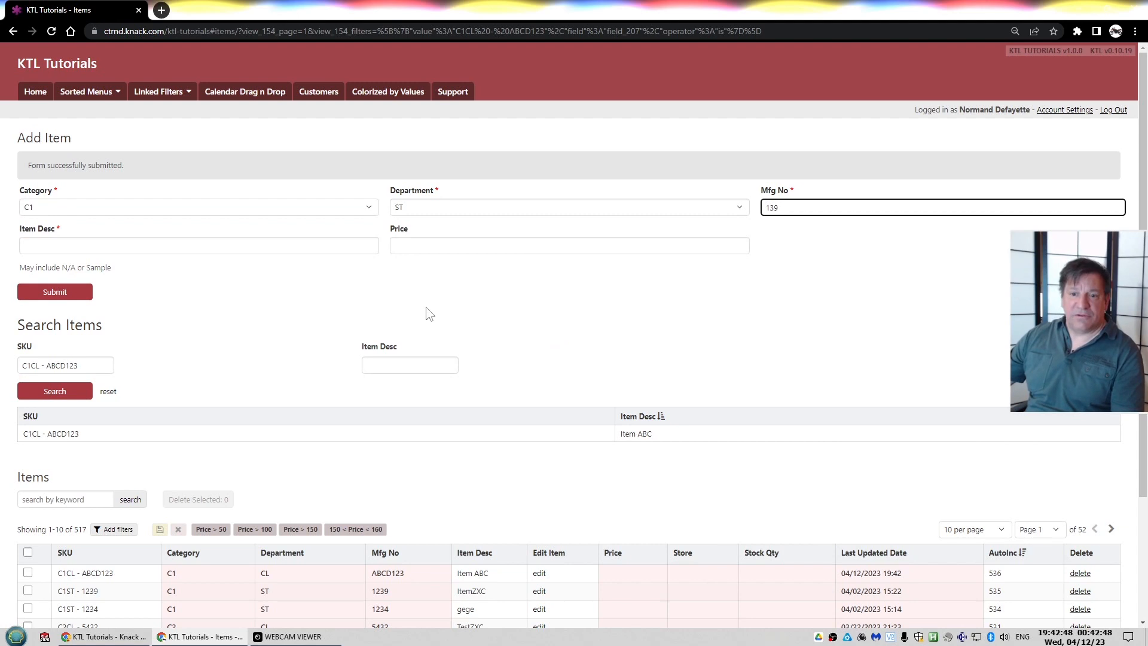
key(BackSpace)
key(BackSpace)
text(239)
click(292, 252)
text(AAAAAA)
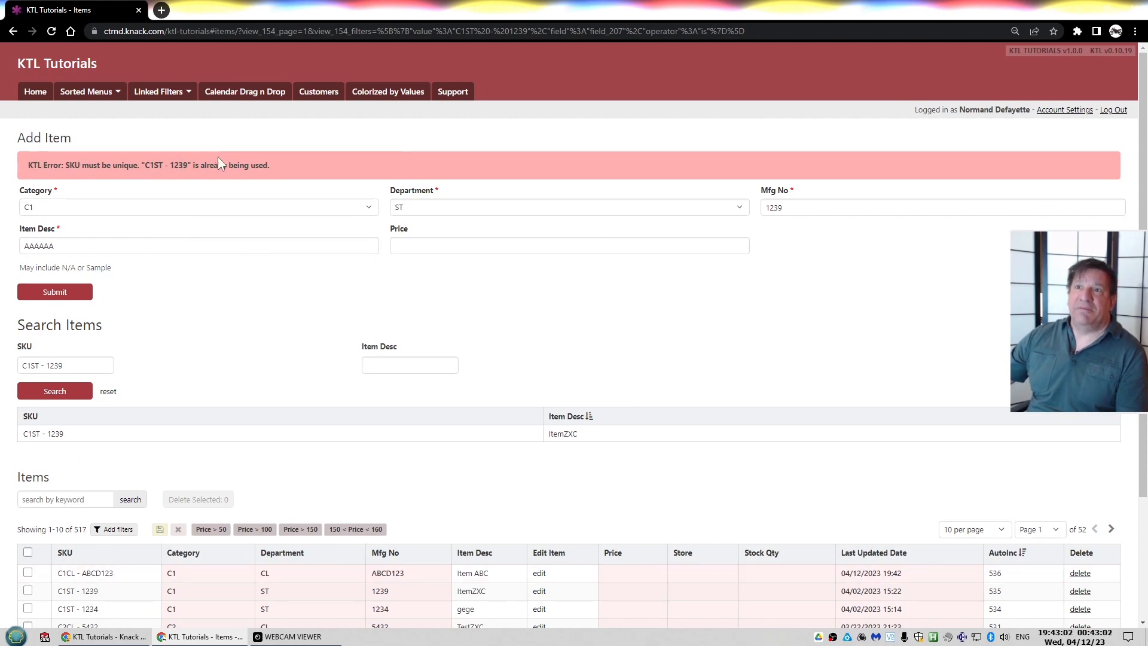
Clear the Item Desc field and try submitting the duplicate item again
double_click(126, 243)
key(Delete)
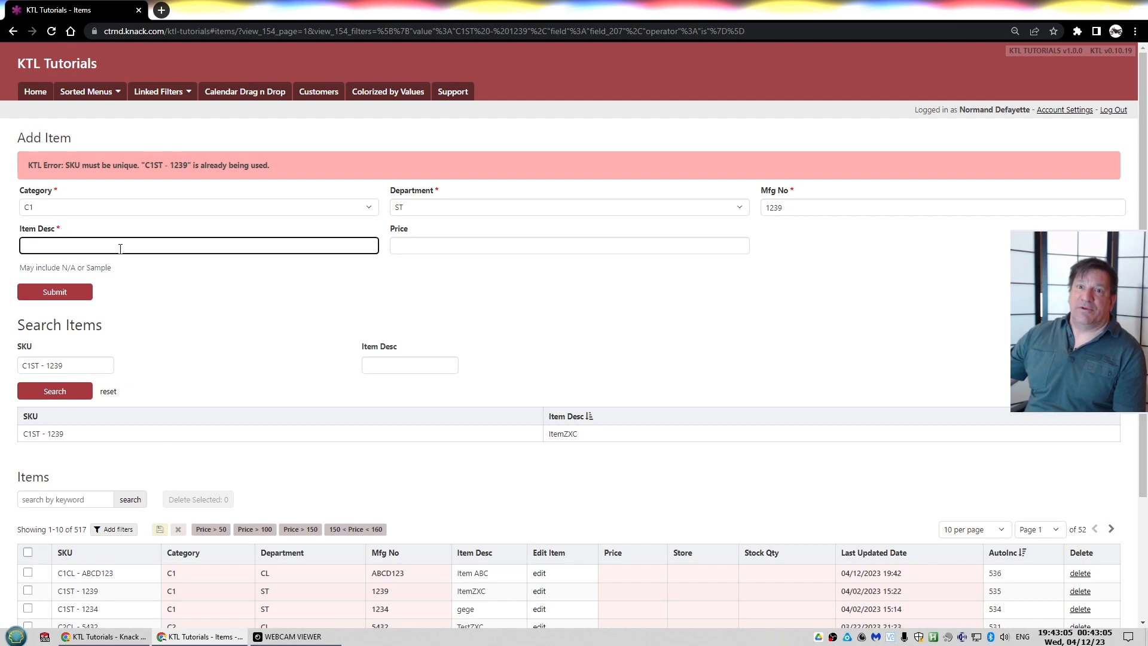
click(79, 291)
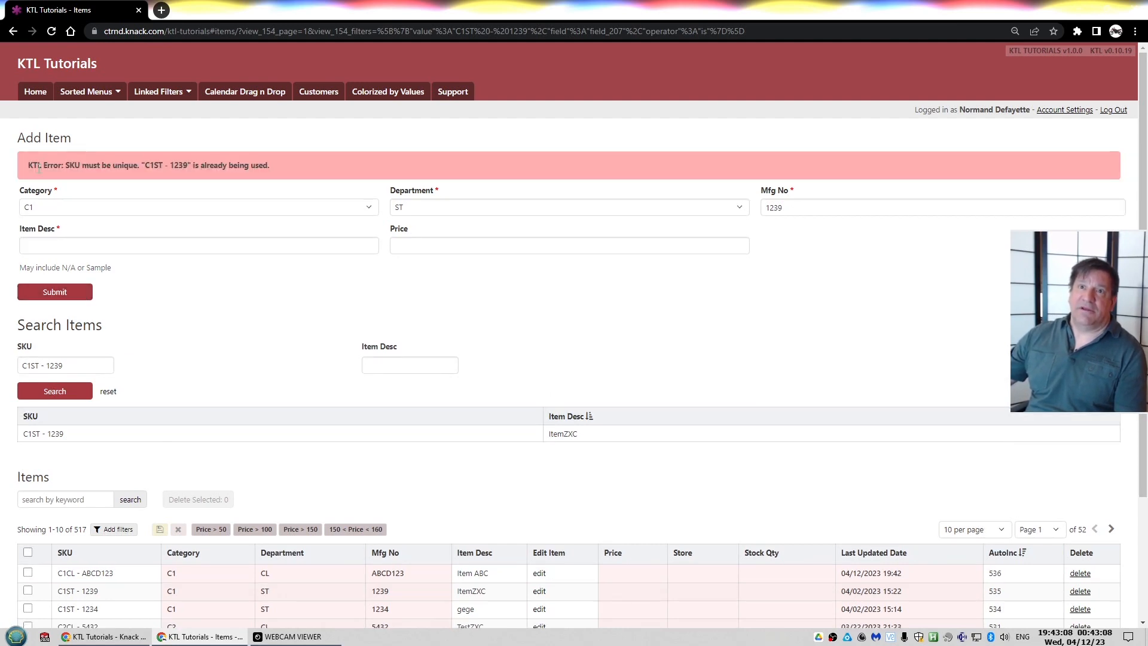
drag(28, 165, 68, 170)
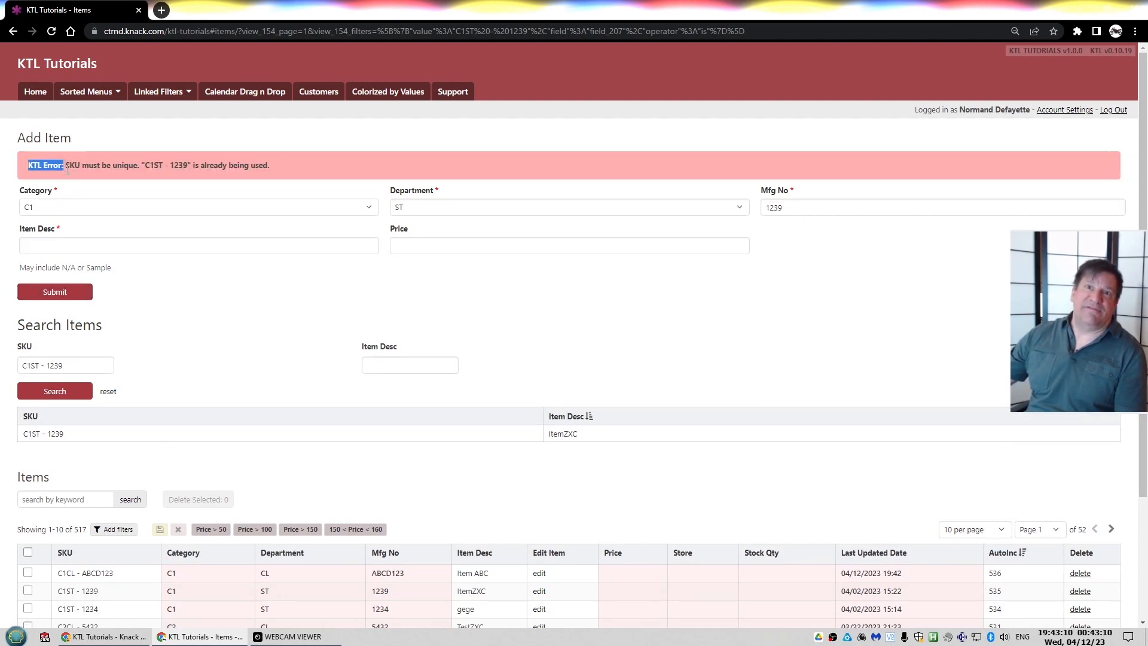
click(62, 245)
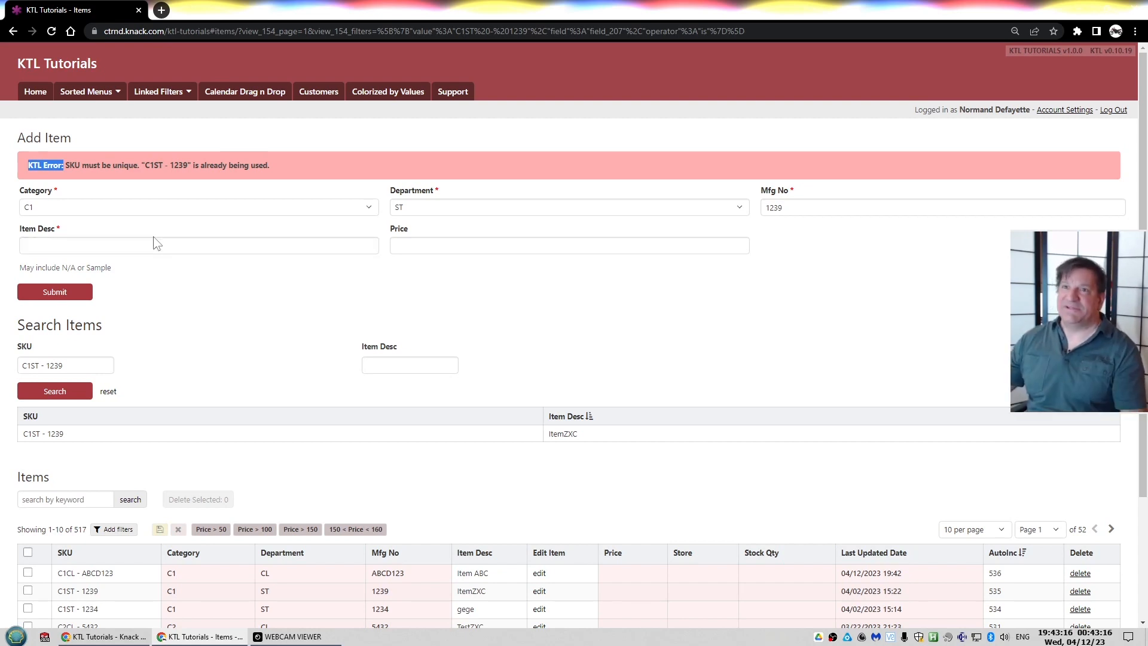
Change the Mfg No to 1239A and submit the form
double_click(827, 207)
click(827, 207)
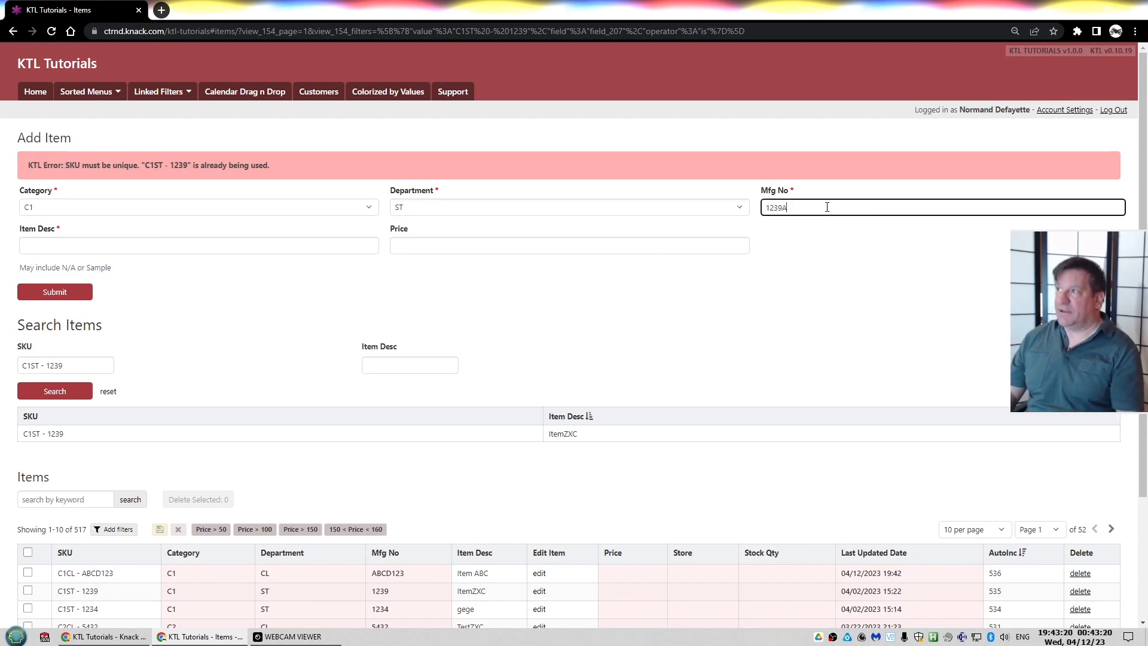
key(Return)
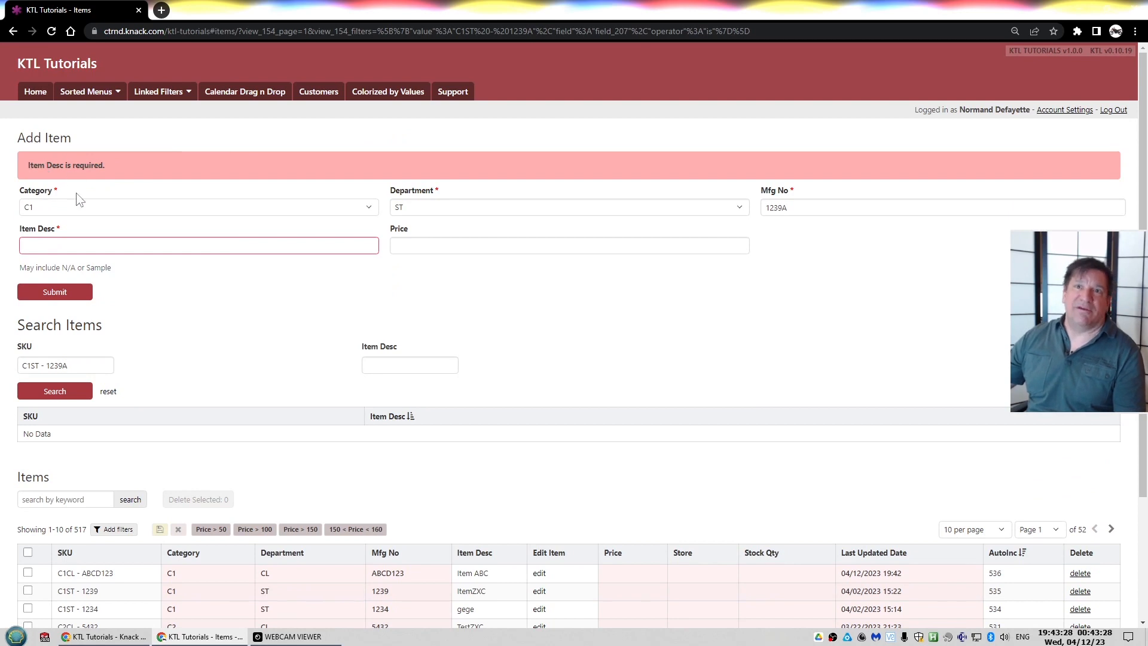
Enter ITEM !@# as the Item Desc and submit the new item
click(73, 240)
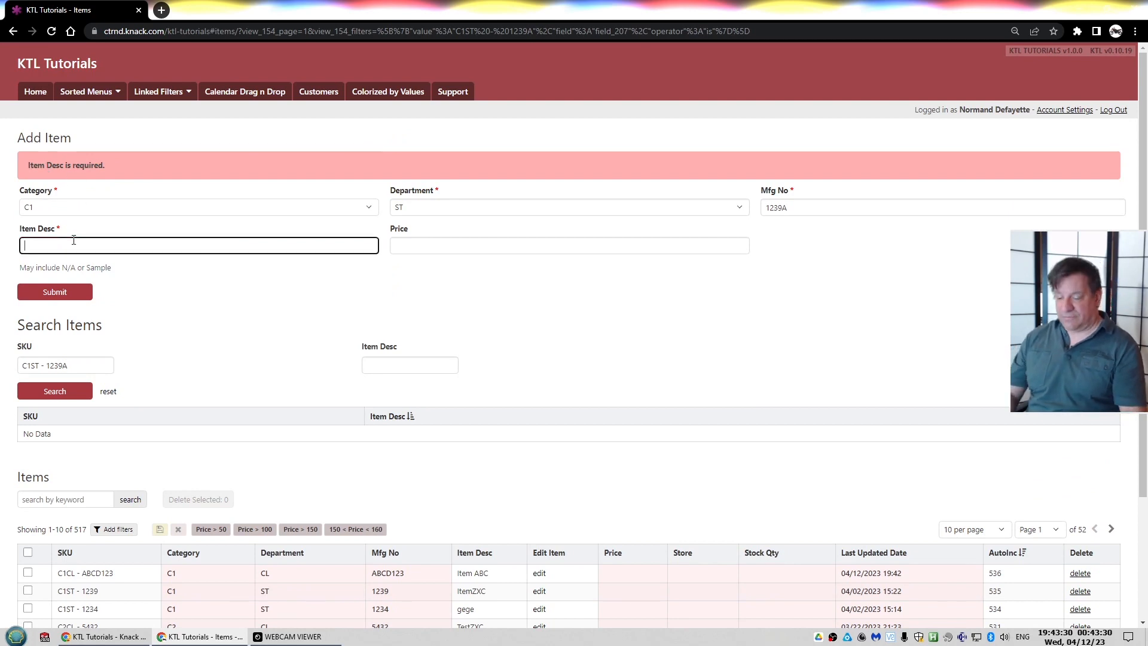
text(ITEM !@#)
key(Return)
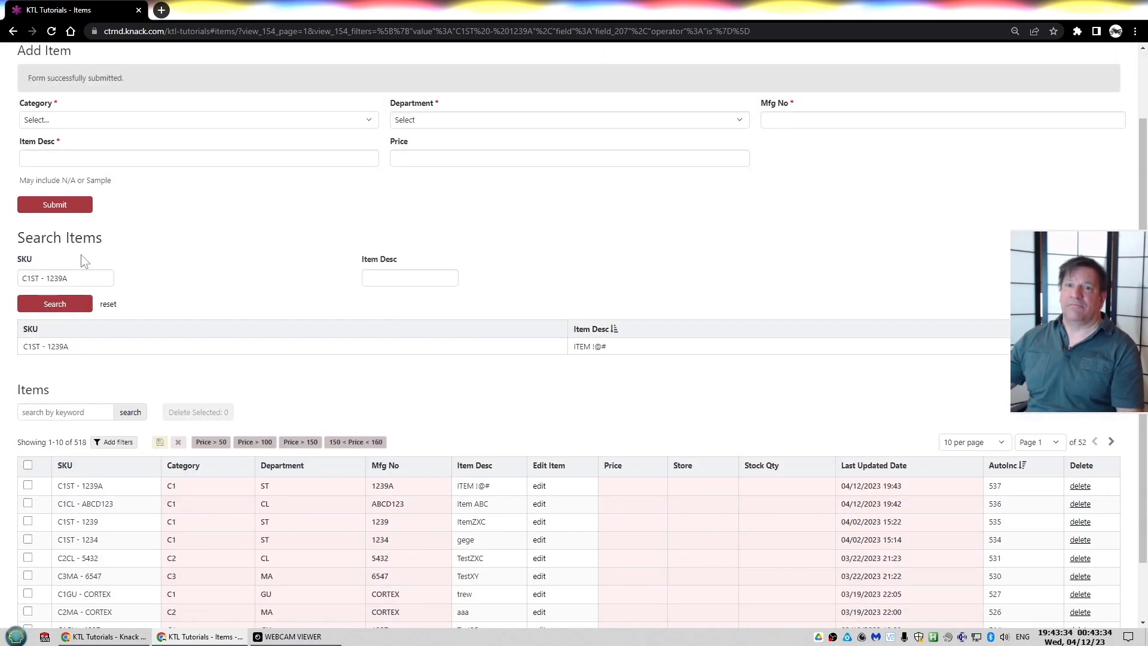
scroll(103, 504, up, 2)
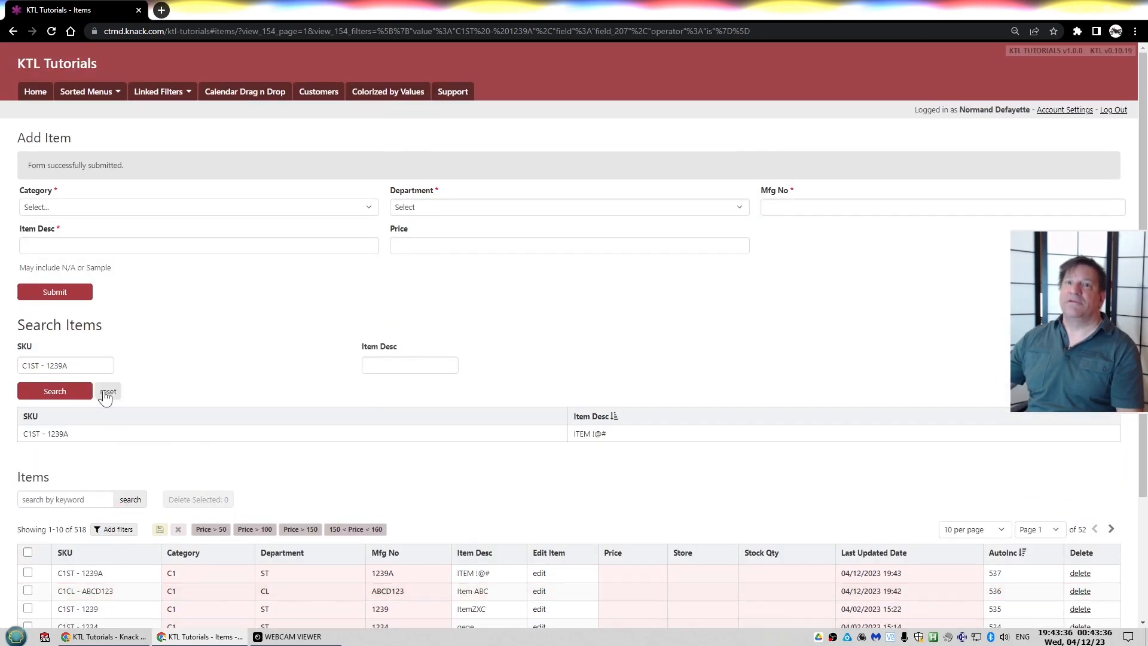